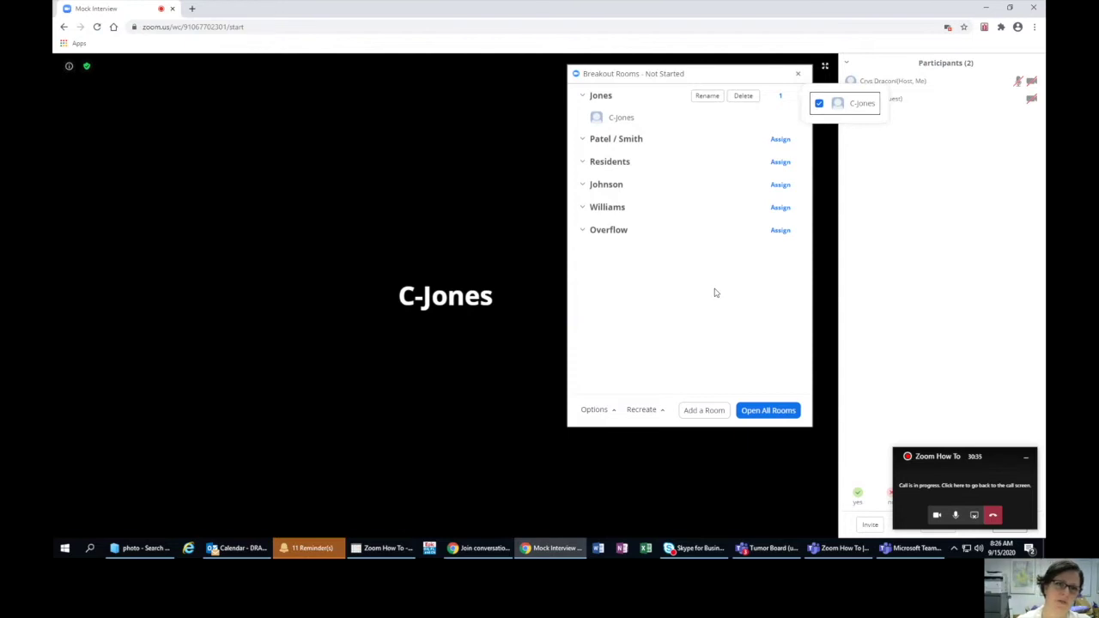
- Open all breakout rooms with the current participant assignments to start the session
{"action": "mouse_move", "coordinate": [748, 117]}
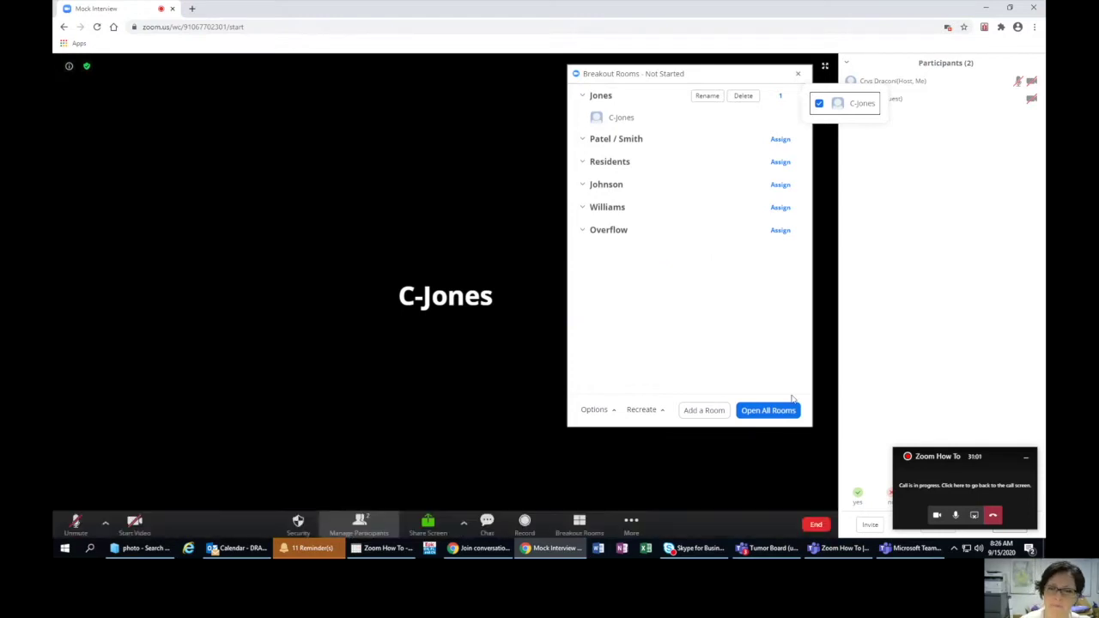
{"action": "left_click", "coordinate": [767, 411]}
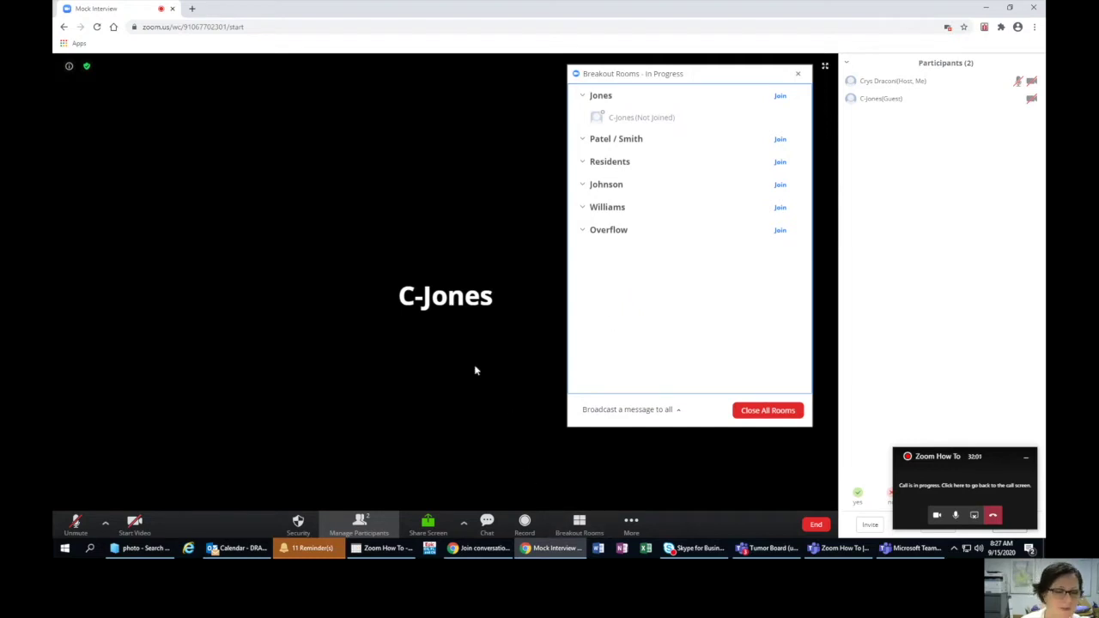
- Move the participant assigned to the first breakout room into the Overflow room
{"action": "mouse_move", "coordinate": [651, 124]}
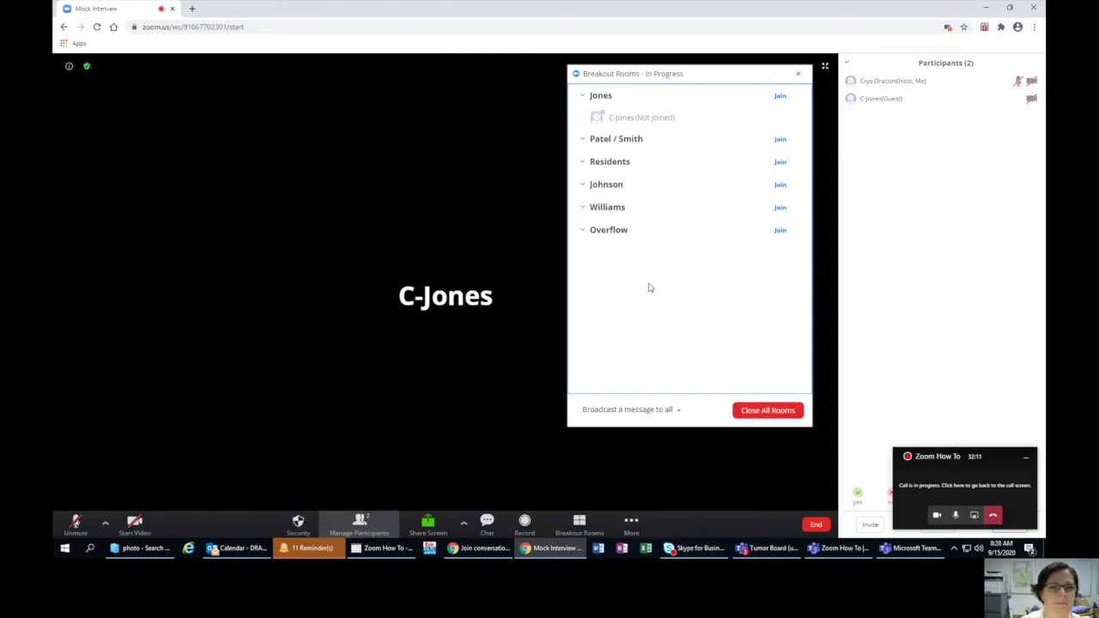
{"action": "left_click", "coordinate": [646, 118]}
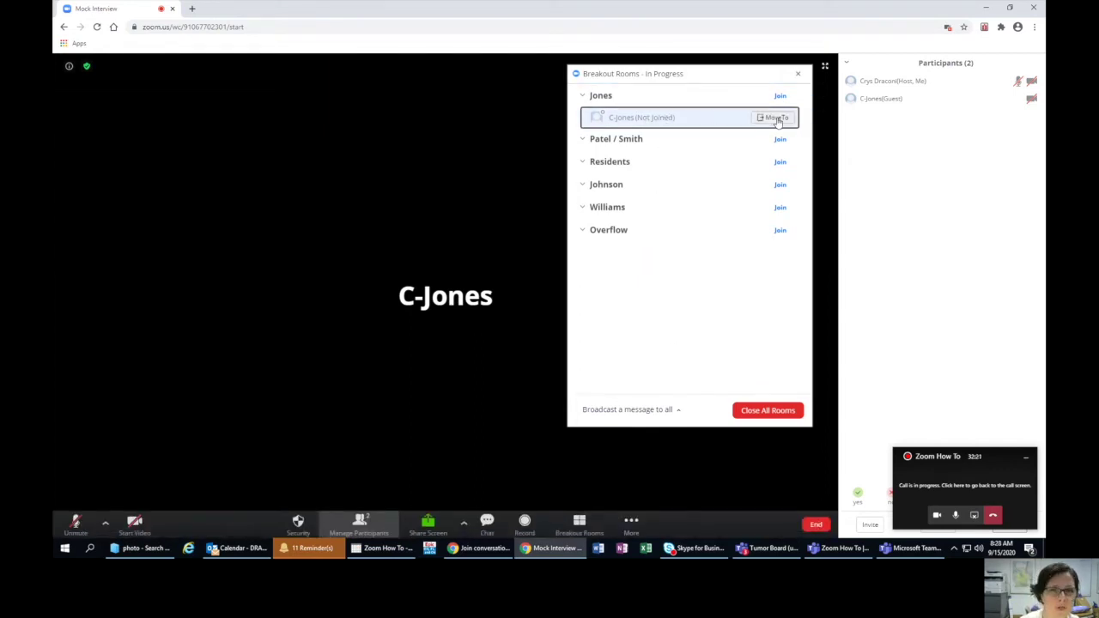
{"action": "left_click", "coordinate": [777, 121]}
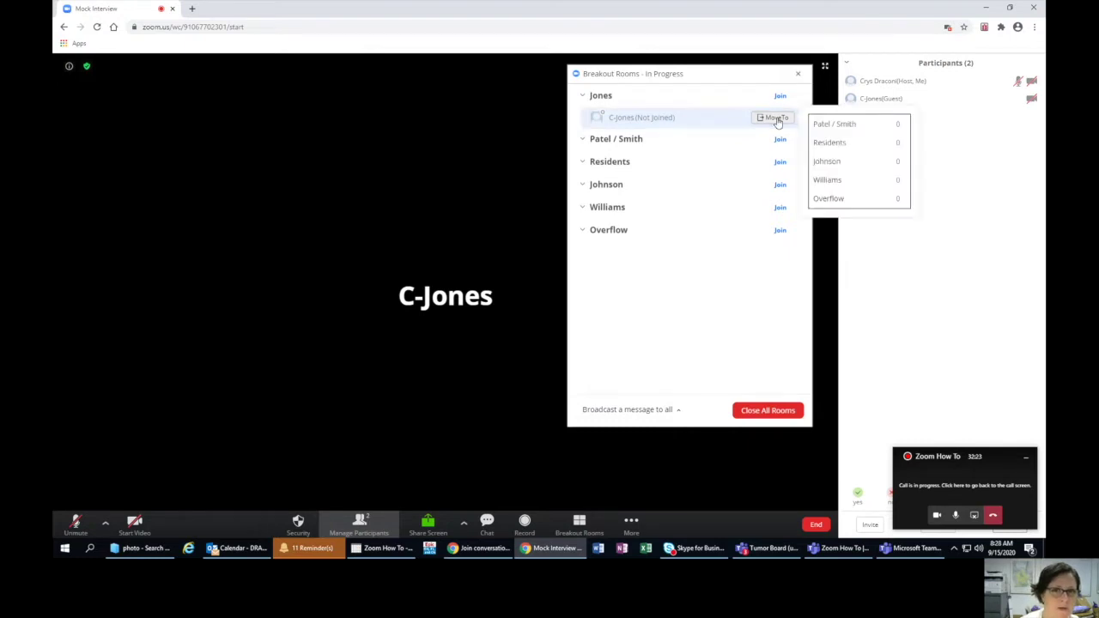
{"action": "left_click", "coordinate": [839, 203]}
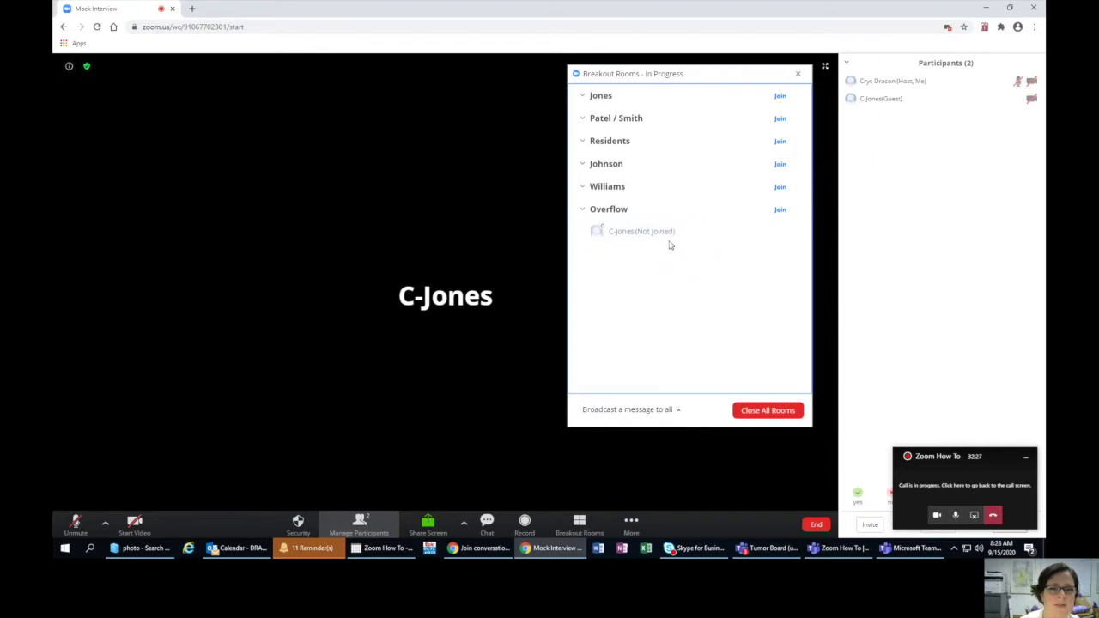
- Move the participant from the Overflow room back to the first breakout room
{"action": "mouse_move", "coordinate": [747, 234]}
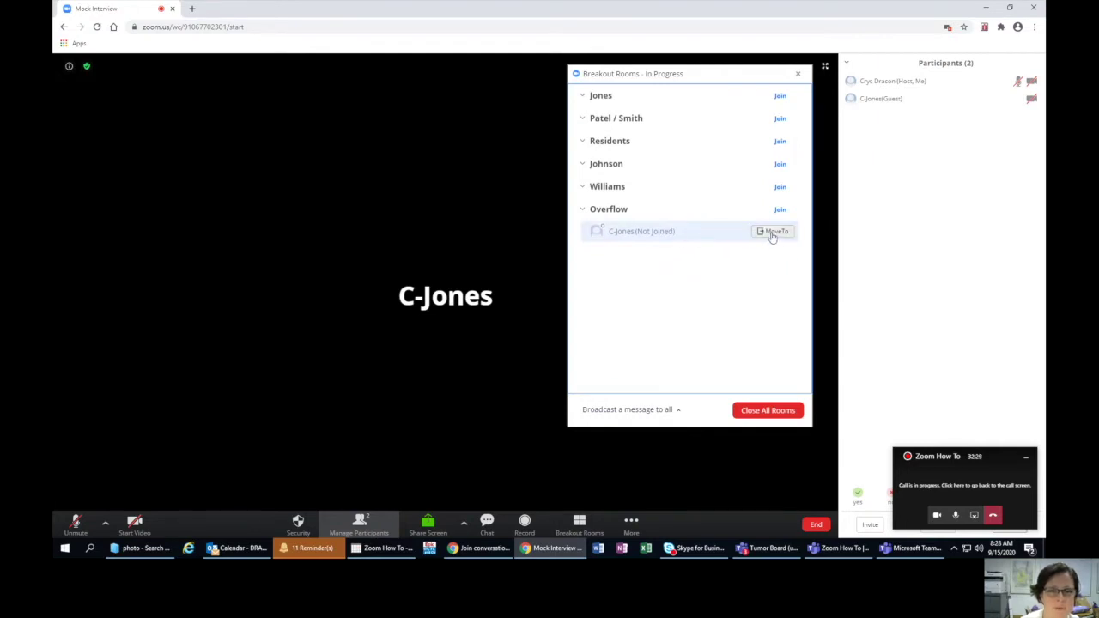
{"action": "left_click", "coordinate": [772, 232]}
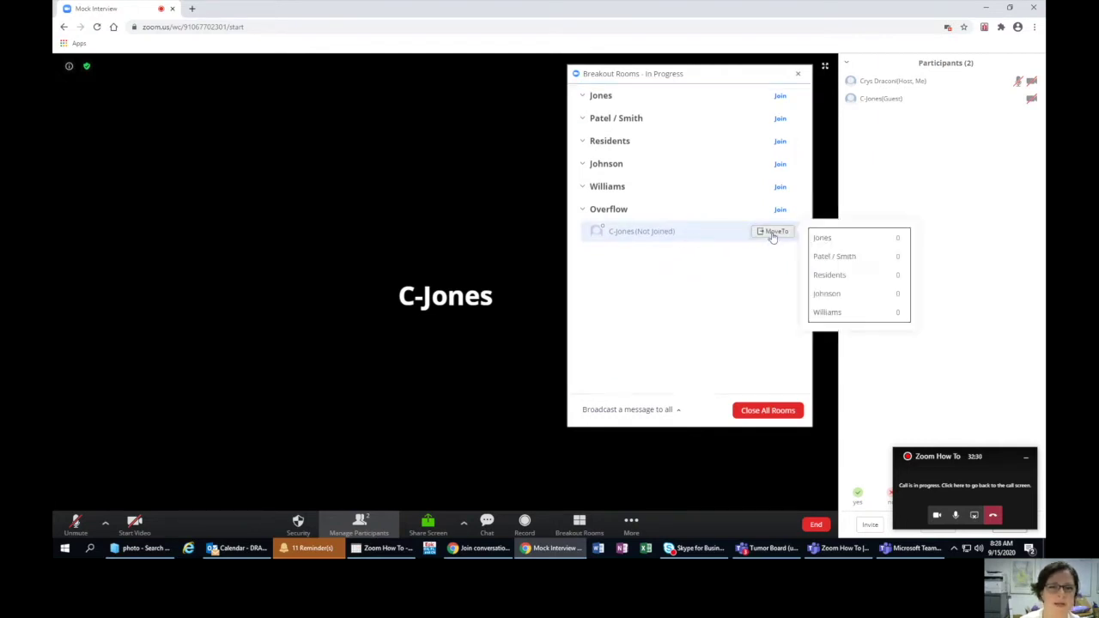
{"action": "left_click", "coordinate": [823, 240]}
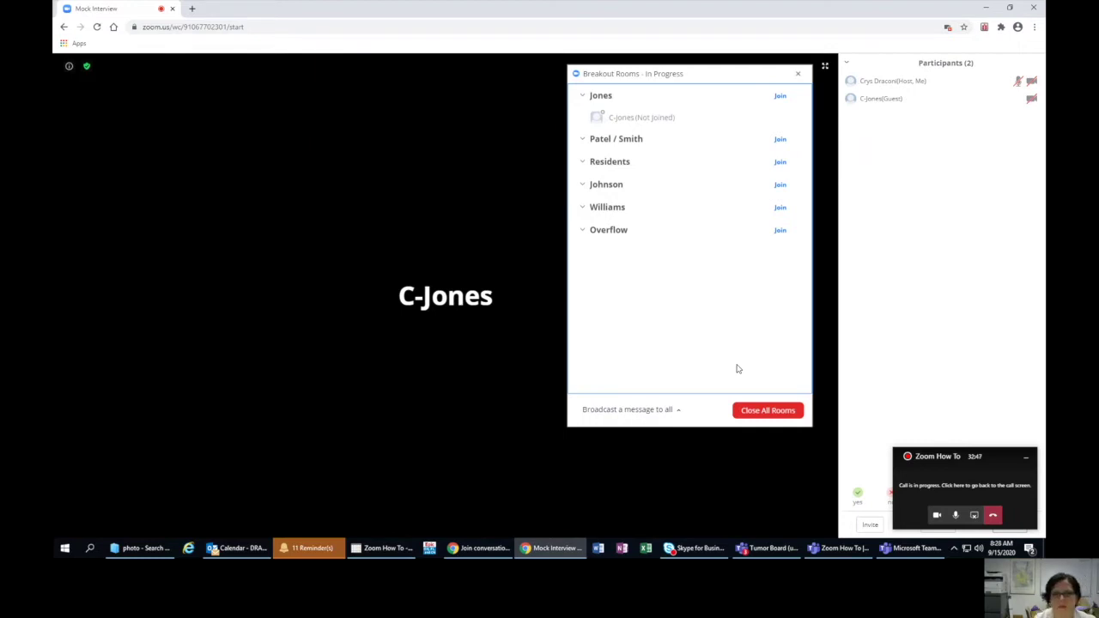
- Reposition the Breakout Rooms window over the meeting view so that the participants list stays uncovered
{"action": "mouse_move", "coordinate": [724, 356]}
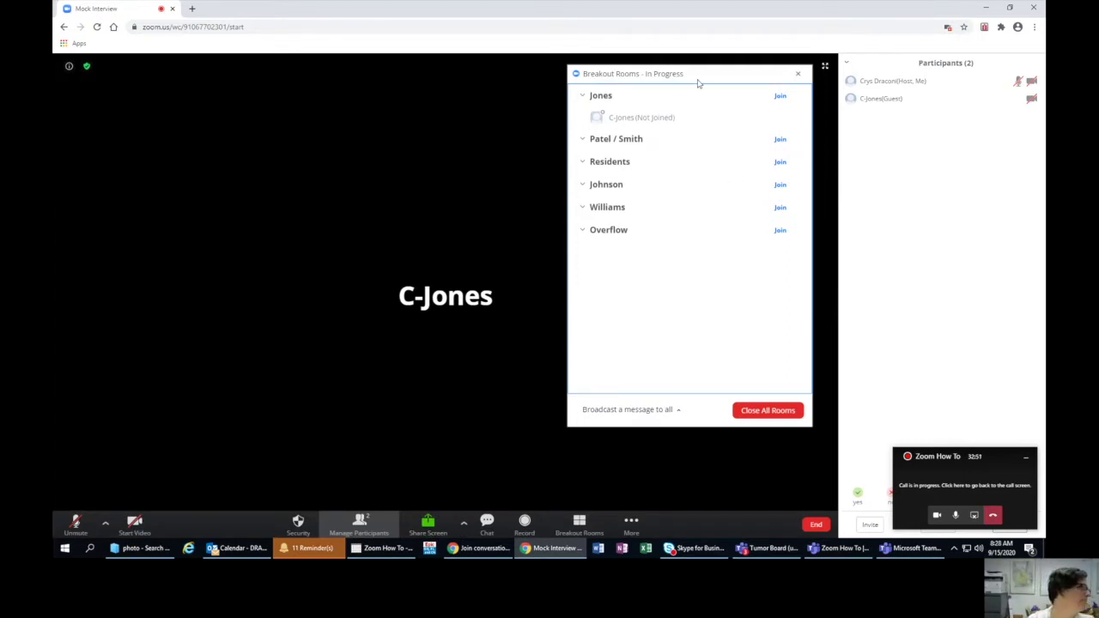
{"action": "left_click_drag", "start_coordinate": [698, 84], "coordinate": [692, 141]}
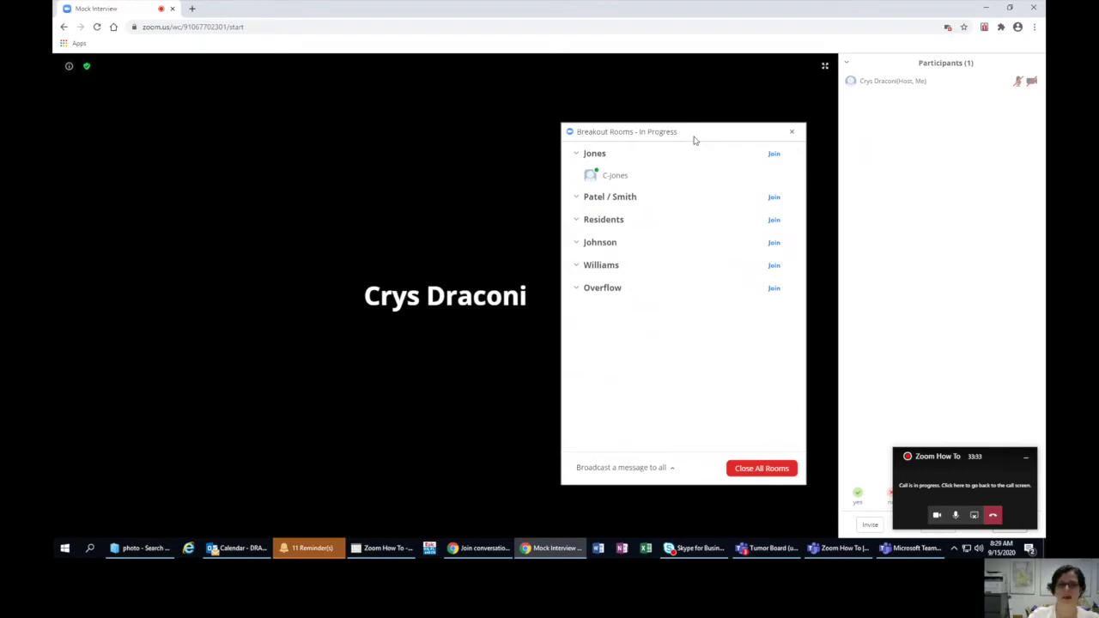
{"action": "left_click_drag", "start_coordinate": [695, 140], "coordinate": [911, 134]}
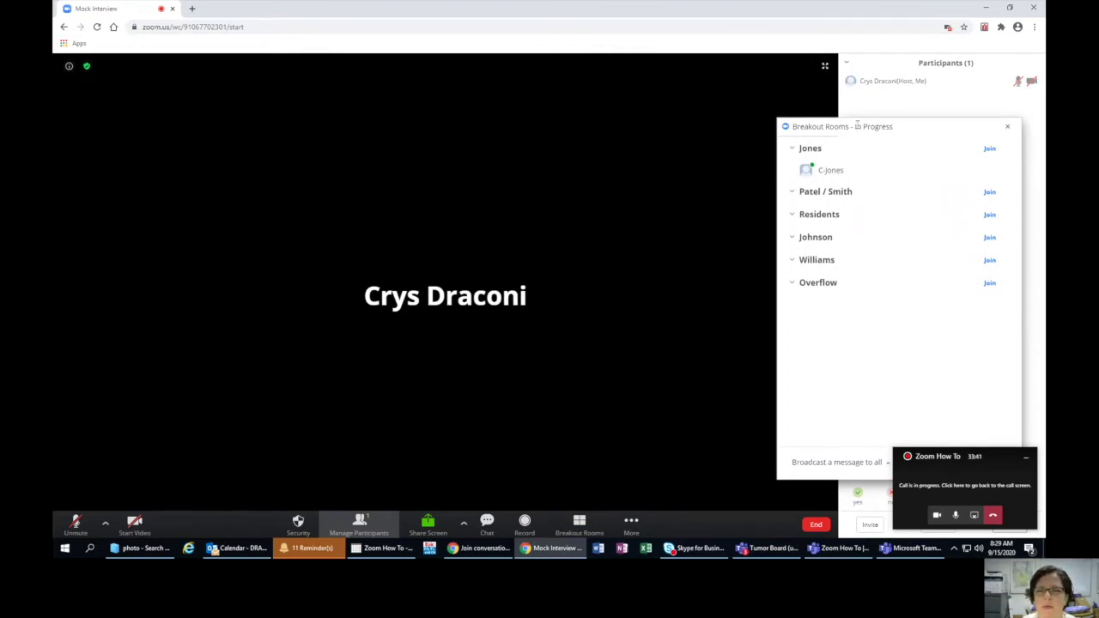
{"action": "left_click_drag", "start_coordinate": [856, 127], "coordinate": [629, 109]}
- Collapse the first breakout room's participant list and expand it again
{"action": "mouse_move", "coordinate": [878, 80]}
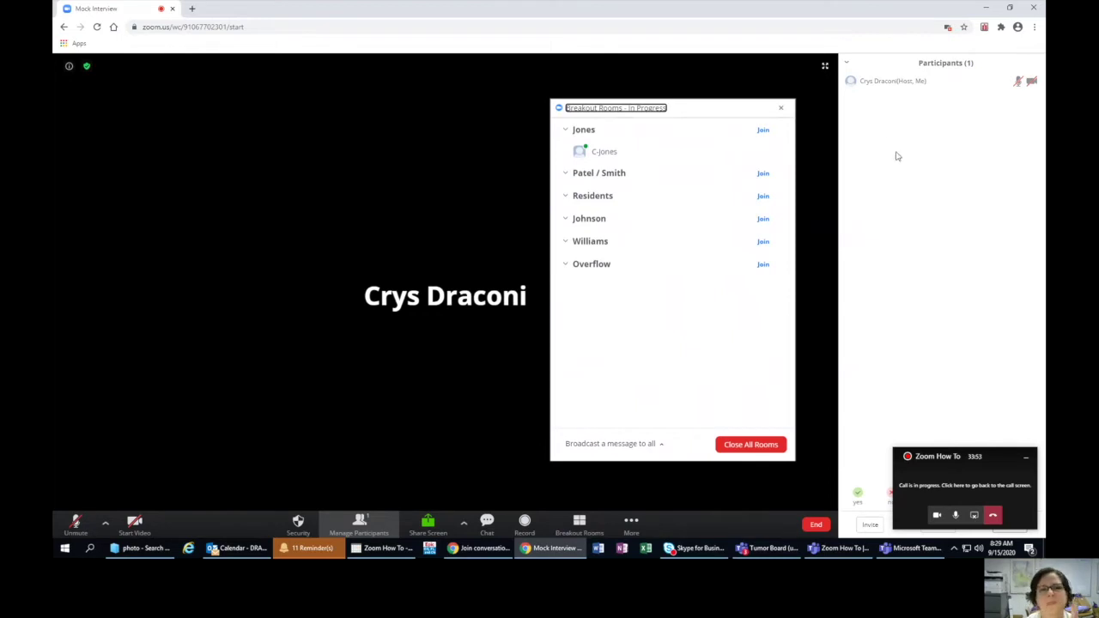
{"action": "mouse_move", "coordinate": [662, 147]}
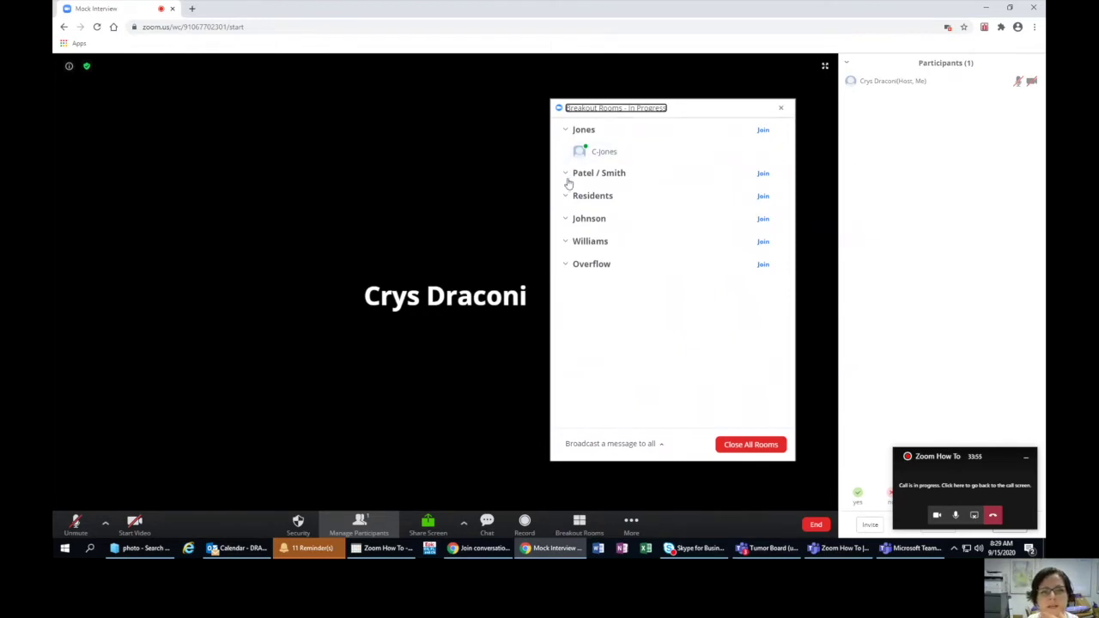
{"action": "left_click", "coordinate": [566, 132]}
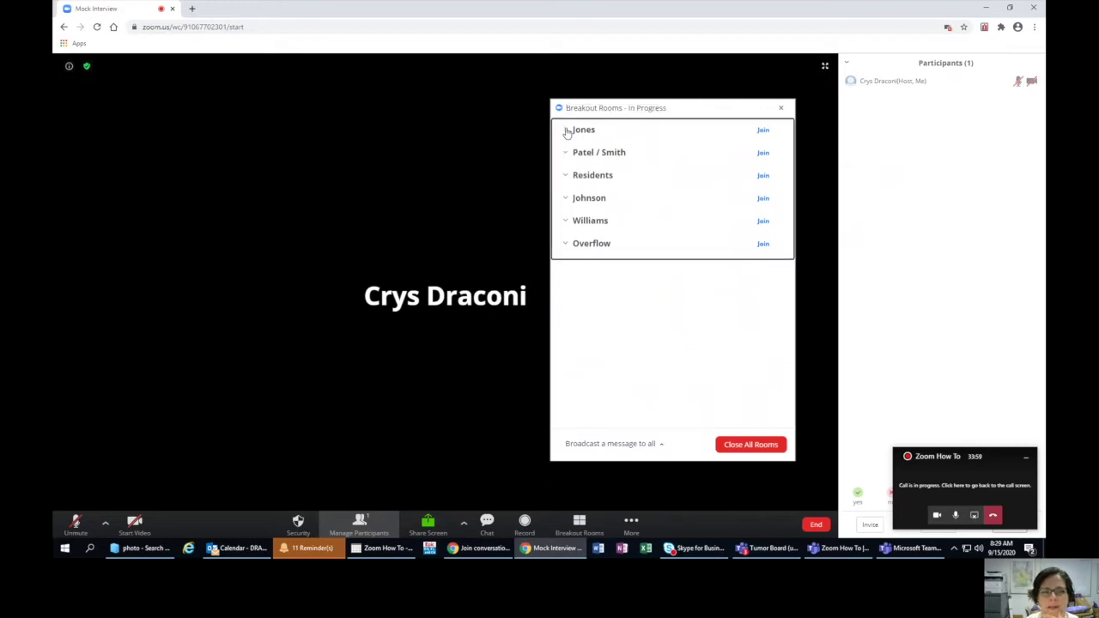
{"action": "left_click", "coordinate": [565, 131]}
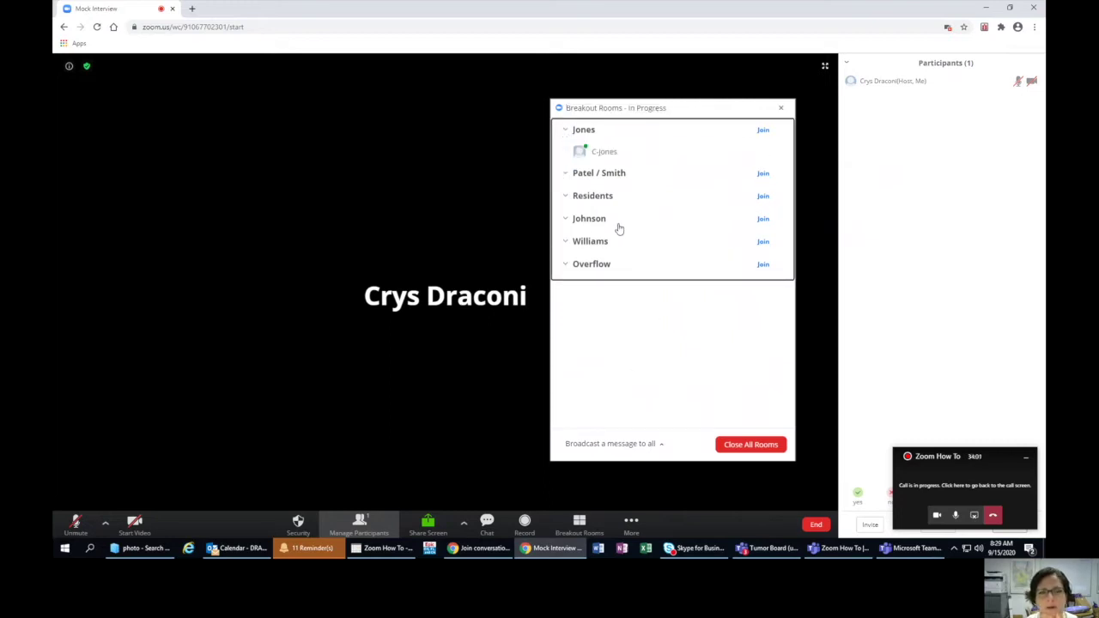
{"action": "mouse_move", "coordinate": [621, 155]}
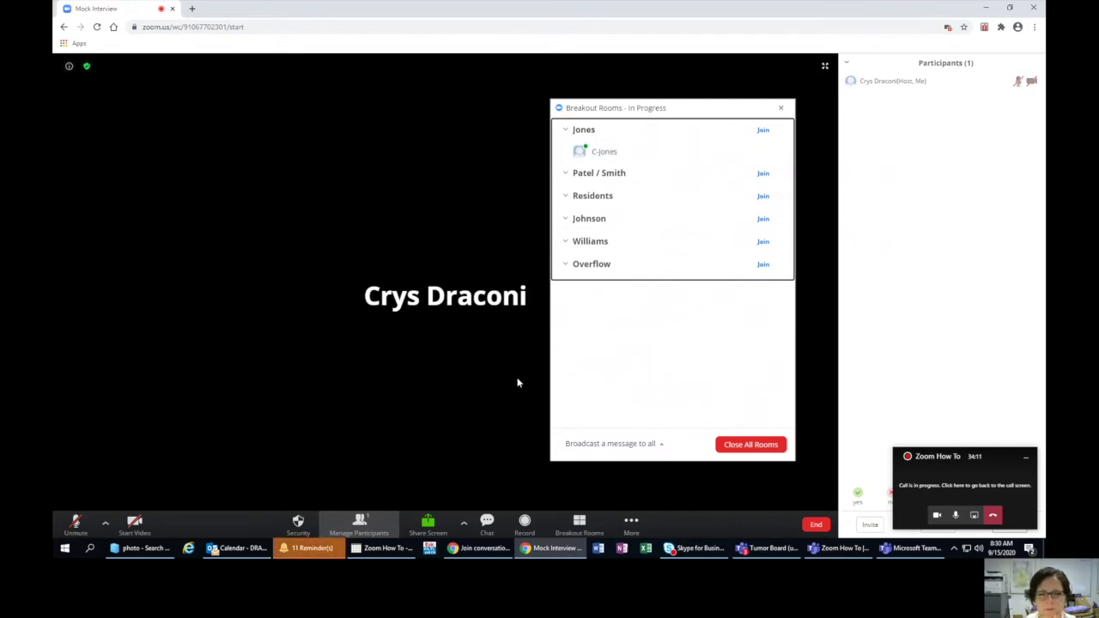
- Close the Breakout Rooms window, reopen it twice from the meeting controls, and leave it closed
{"action": "left_click", "coordinate": [779, 109]}
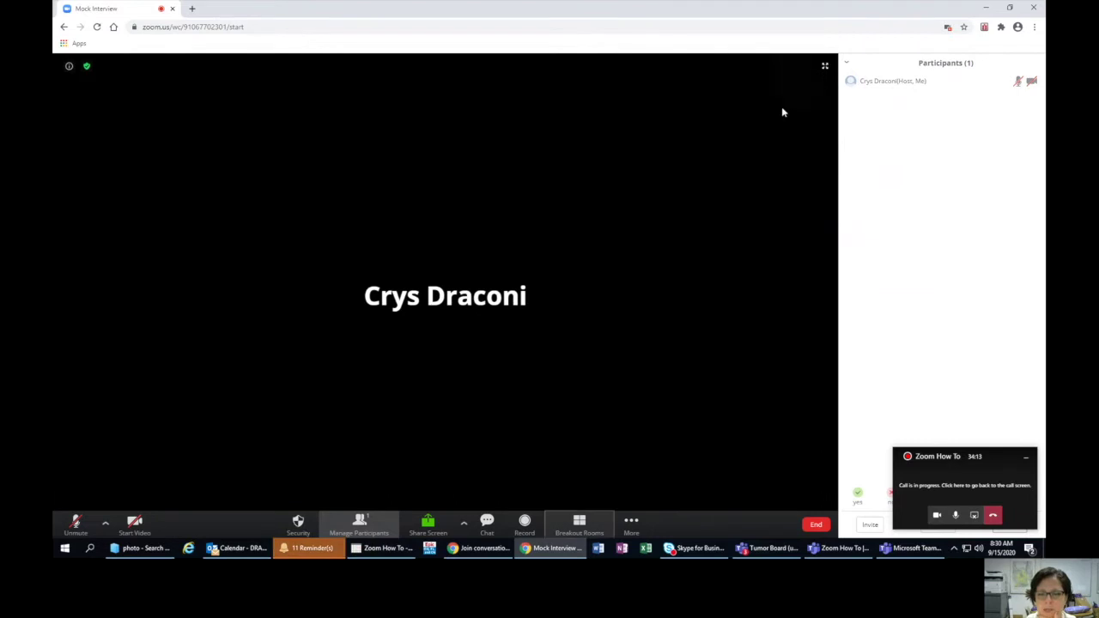
{"action": "left_click", "coordinate": [579, 524]}
{"action": "left_click", "coordinate": [657, 126]}
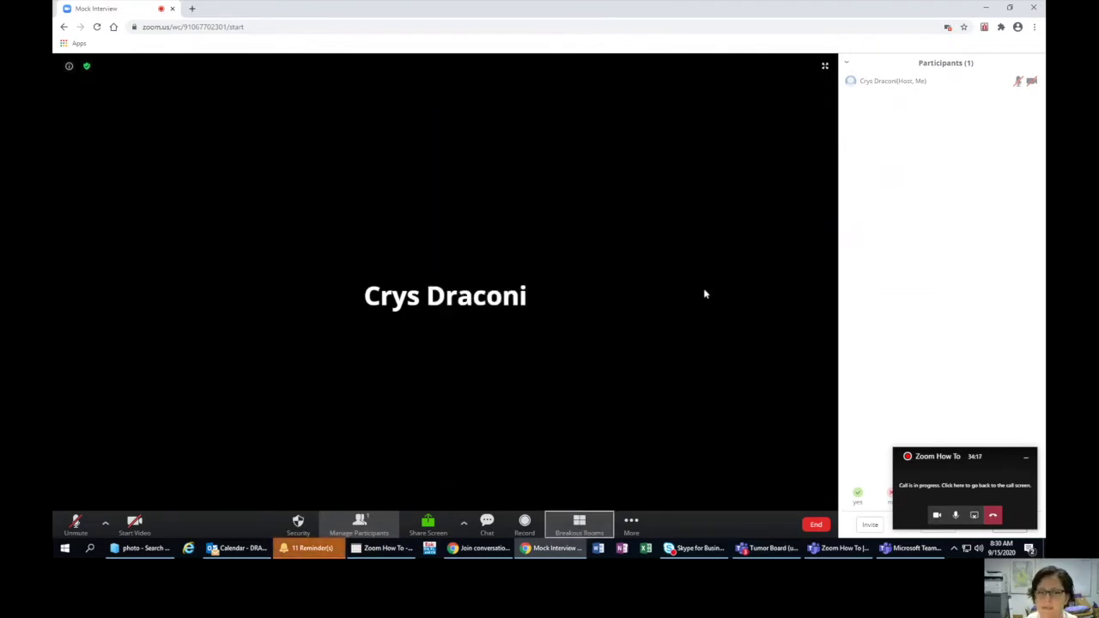
{"action": "left_click", "coordinate": [580, 523]}
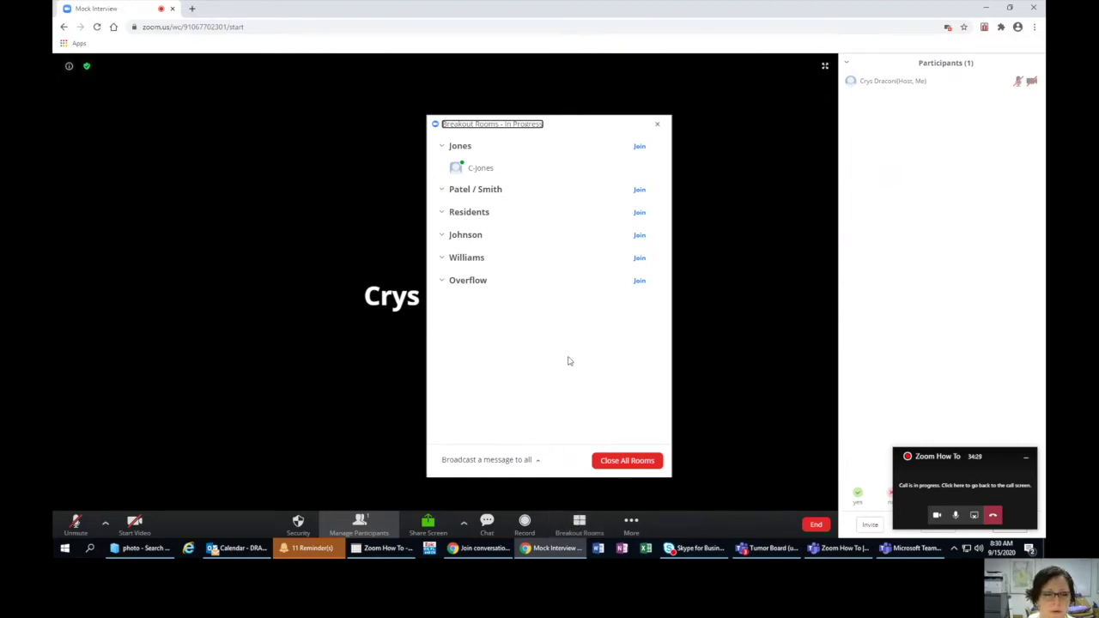
{"action": "left_click", "coordinate": [657, 124]}
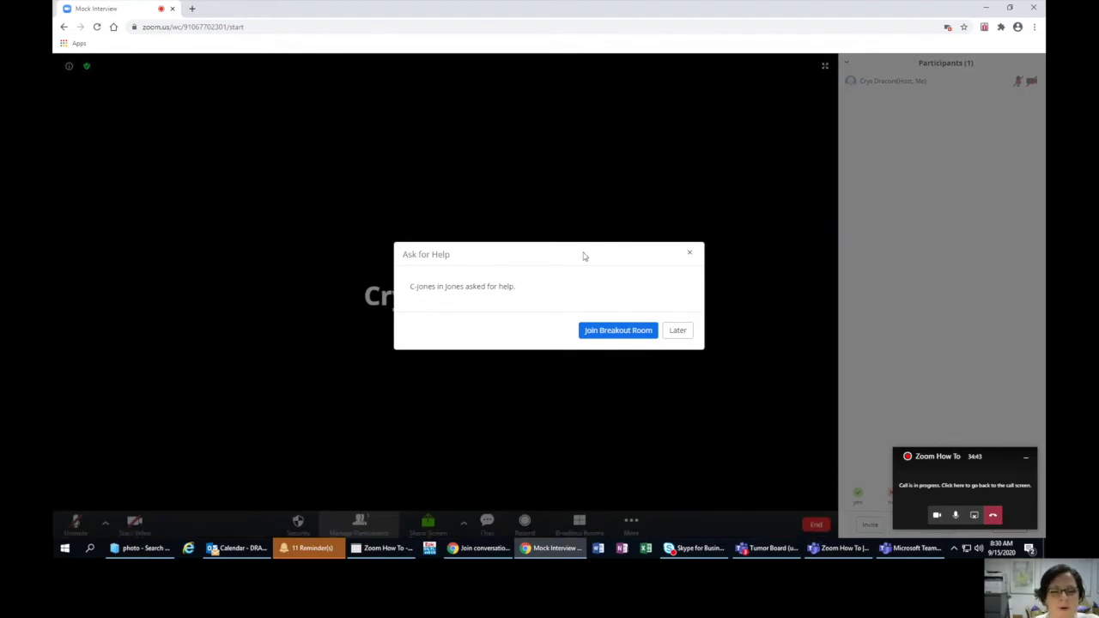
- Join the breakout room of the participant asking for help and move the Breakout Rooms window clear of the participant's display
{"action": "left_click", "coordinate": [630, 330]}
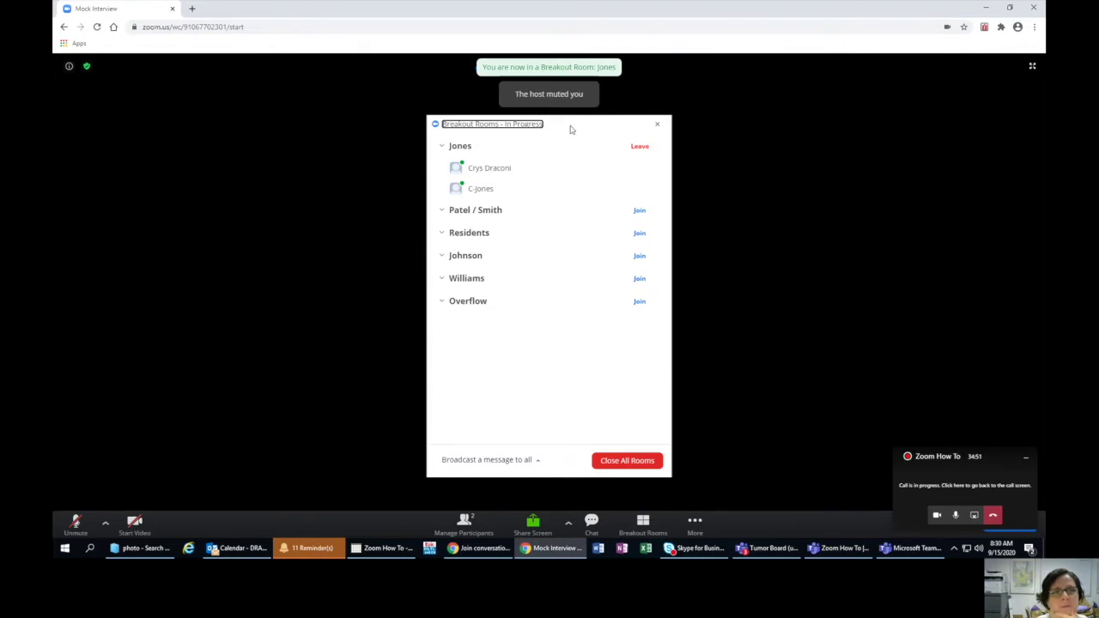
{"action": "left_click_drag", "start_coordinate": [579, 127], "coordinate": [833, 92]}
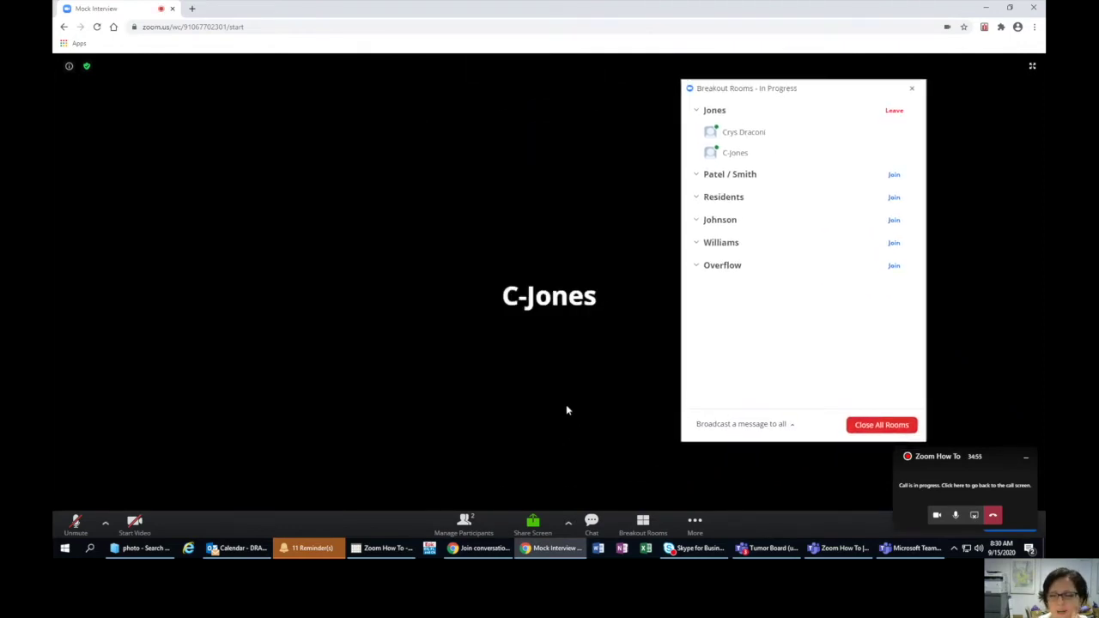
{"action": "left_click_drag", "start_coordinate": [818, 91], "coordinate": [329, 102]}
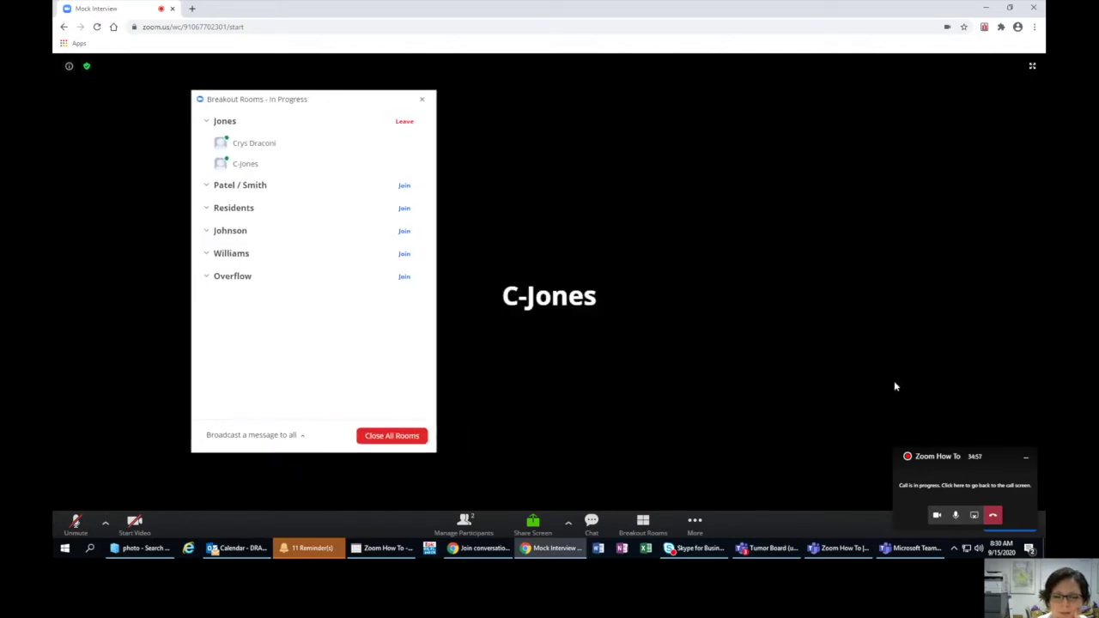
- Minimize the call-in-progress overlay and leave the breakout room without leaving or ending the meeting
{"action": "left_click", "coordinate": [1023, 459]}
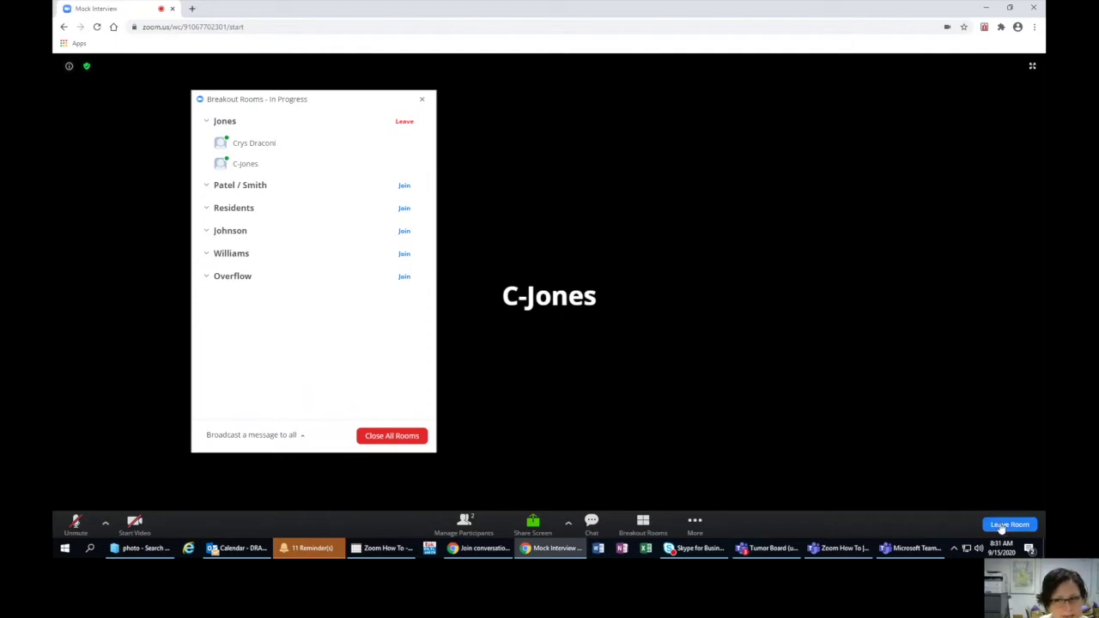
{"action": "left_click", "coordinate": [1001, 526]}
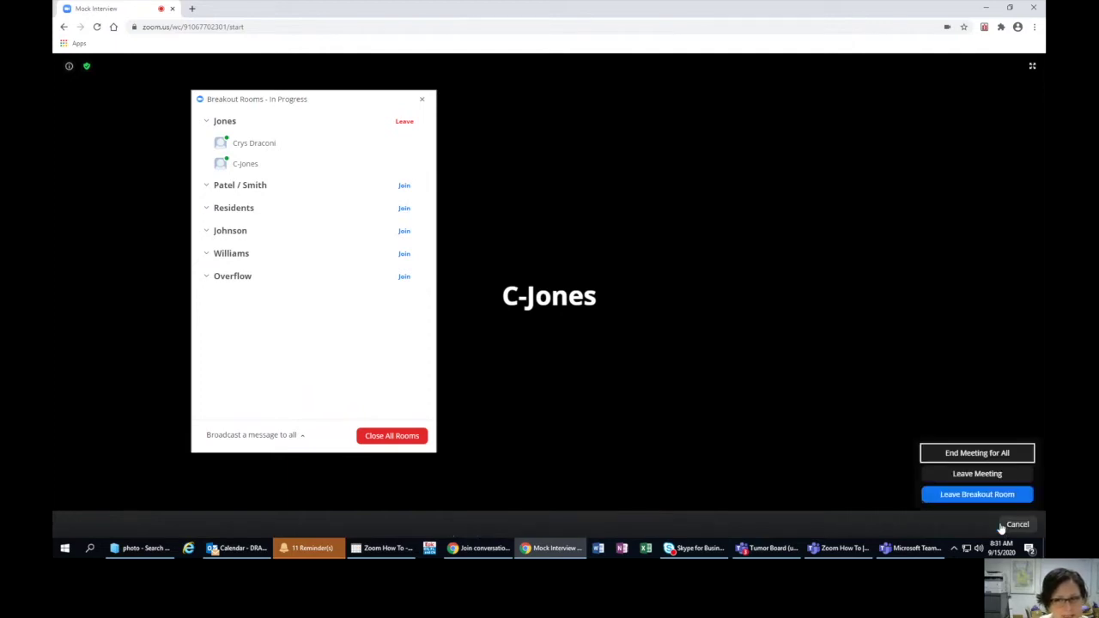
{"action": "left_click", "coordinate": [959, 495]}
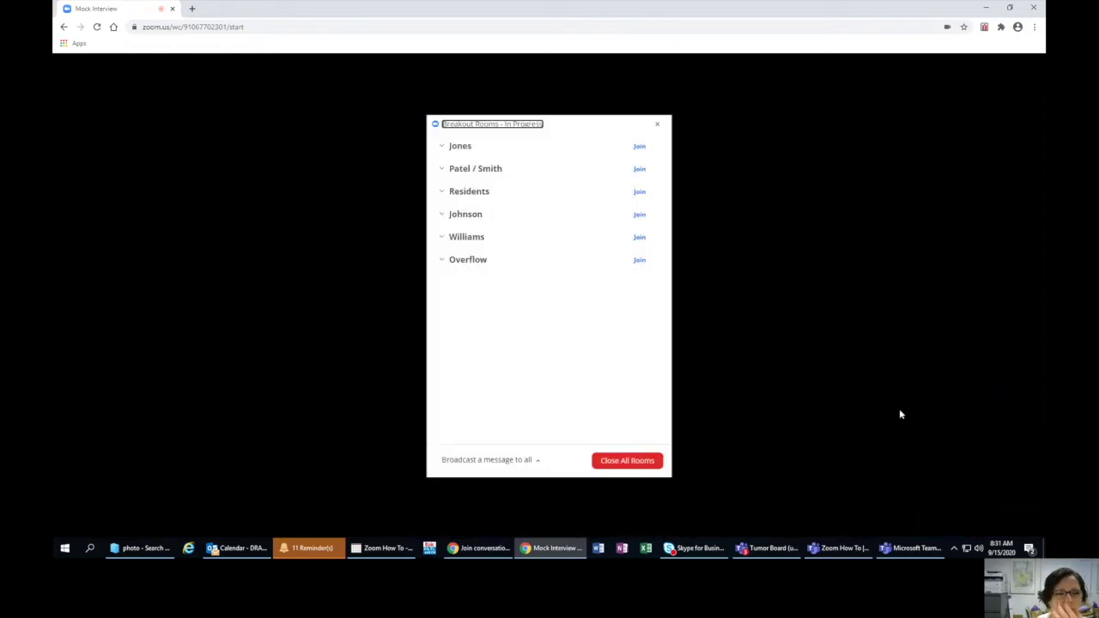
- Reposition the Breakout Rooms window beside the host's display in the main session
{"action": "left_click_drag", "start_coordinate": [578, 125], "coordinate": [810, 110]}
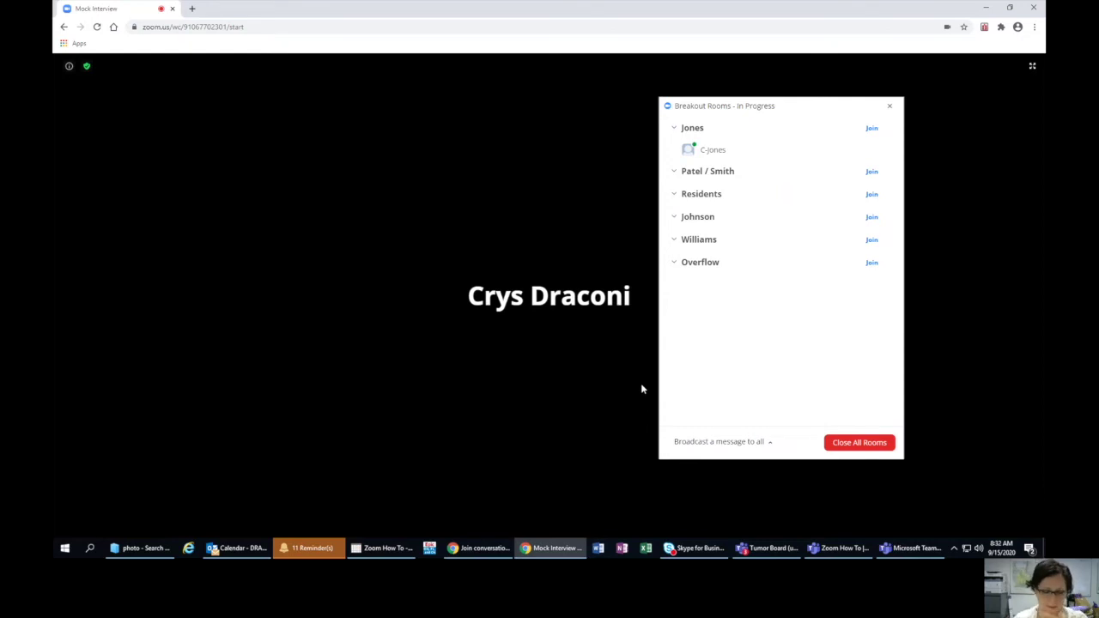
{"action": "mouse_move", "coordinate": [648, 383]}
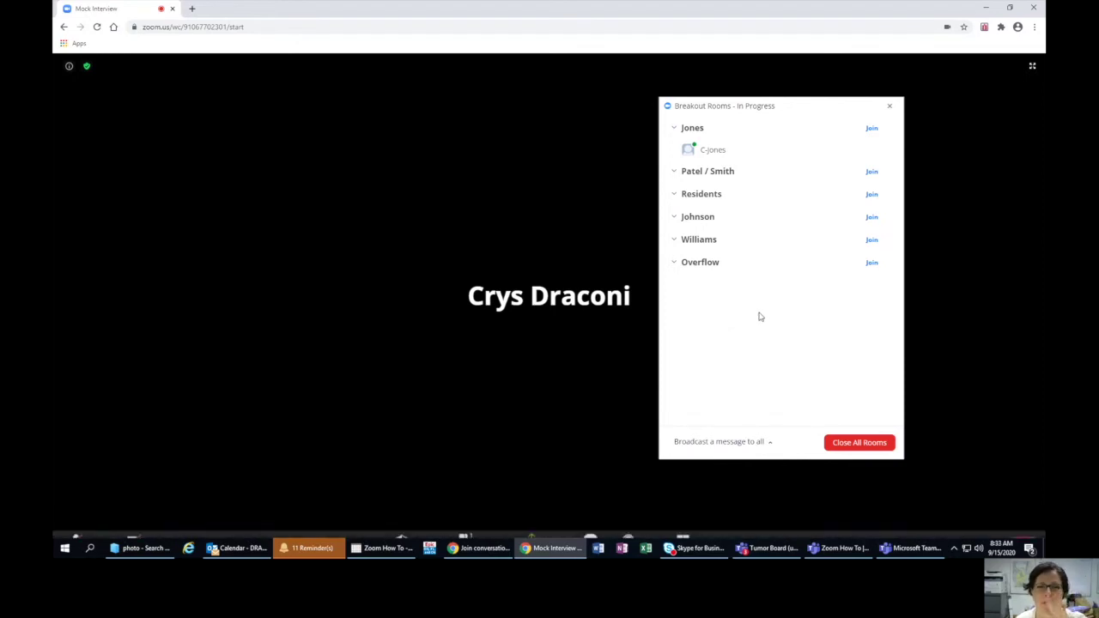
{"action": "left_click_drag", "start_coordinate": [764, 106], "coordinate": [764, 91]}
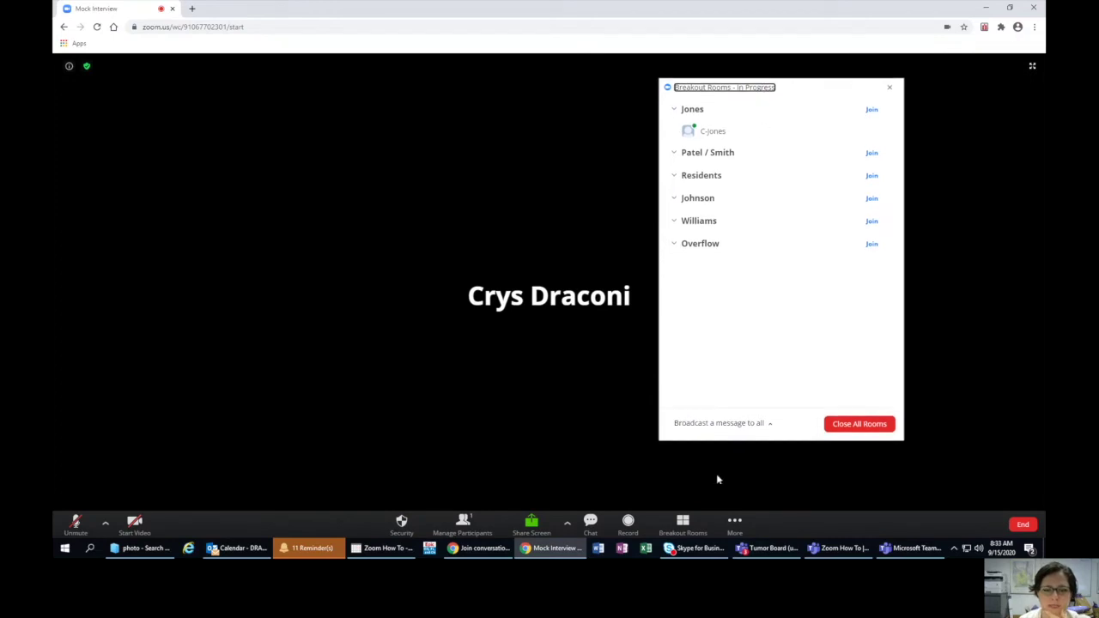
- Broadcast the message "You have 5 minutes before we switch, please finish your conversations." to all breakout rooms
{"action": "left_click", "coordinate": [719, 424]}
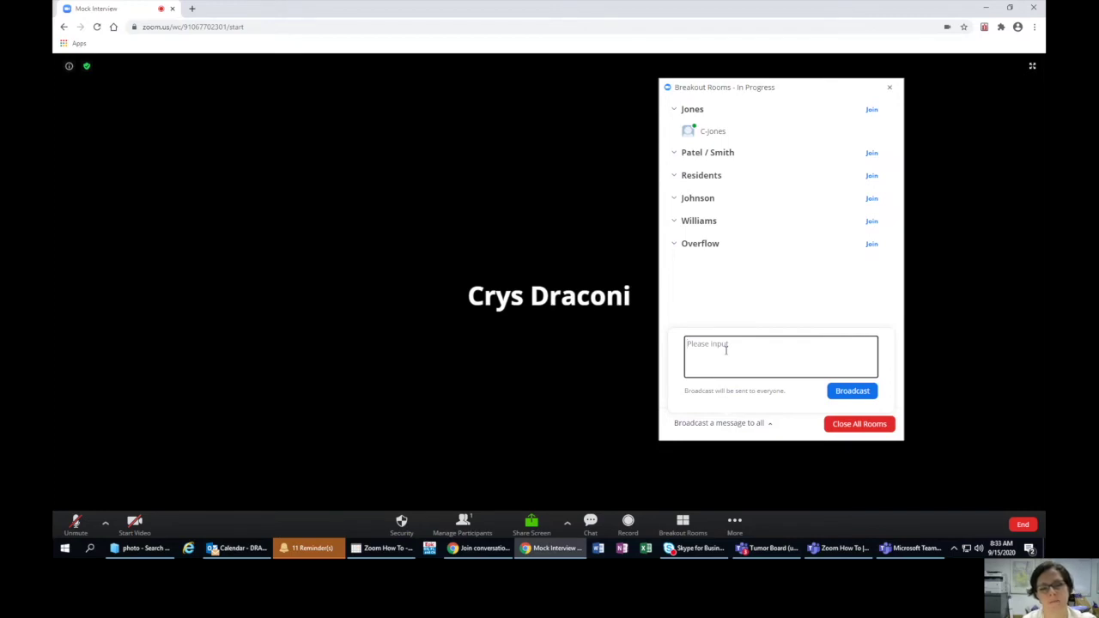
{"action": "type", "text": "You"}
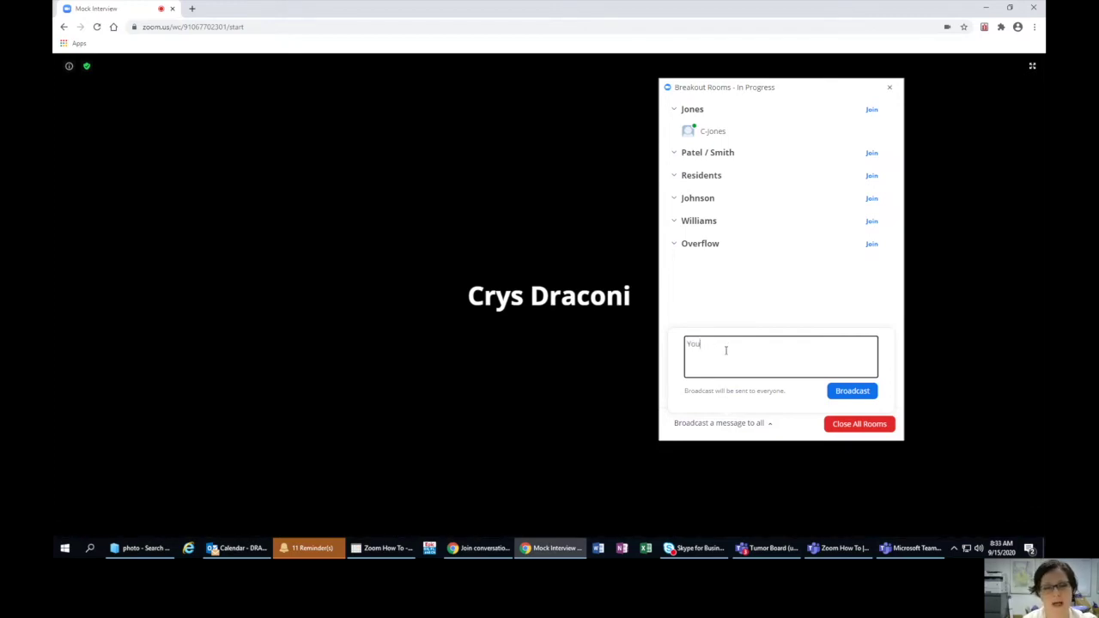
{"action": "type", "text": " have 5 mi"}
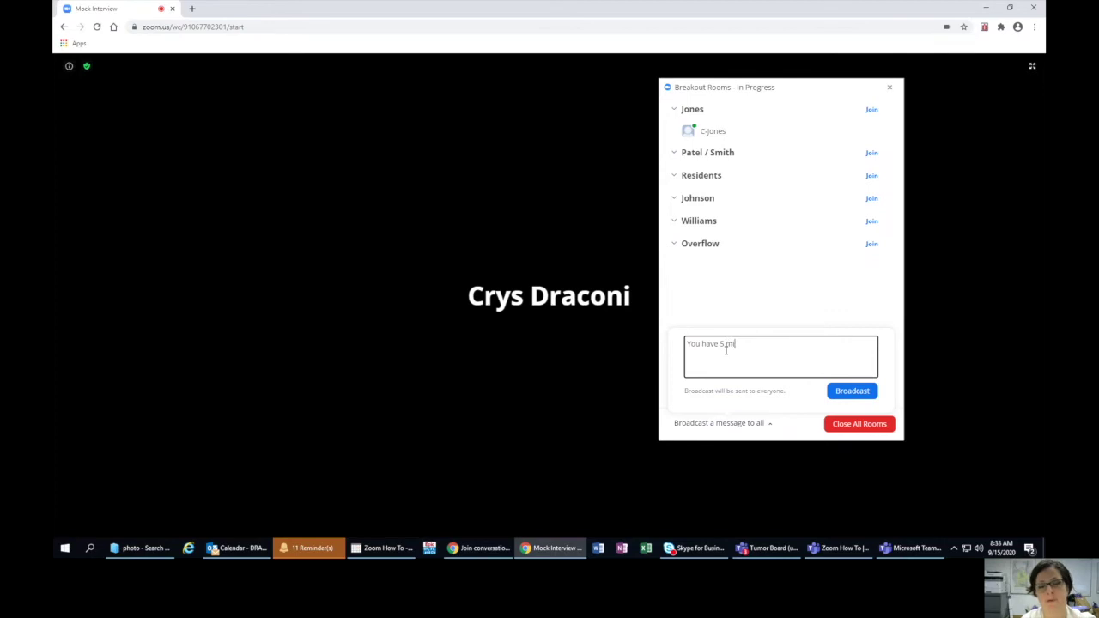
{"action": "type", "text": "nutes tetwe"}
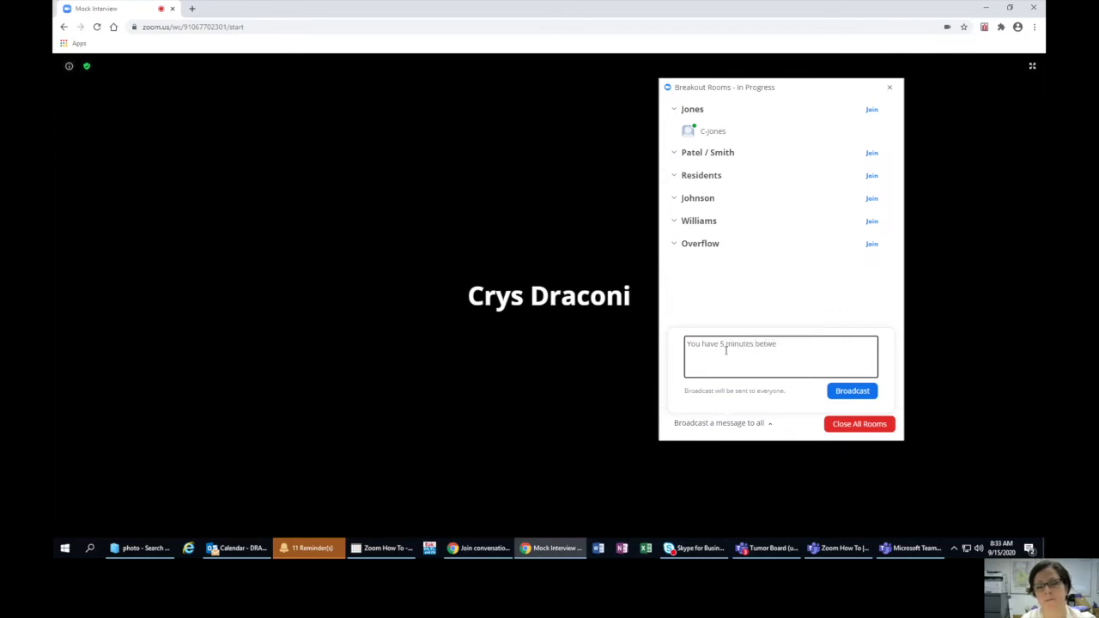
{"action": "key", "text": "BackSpace"}
{"action": "key", "text": "BackSpace"}
{"action": "key", "text": "BackSpace"}
{"action": "type", "text": "fore we switch"}
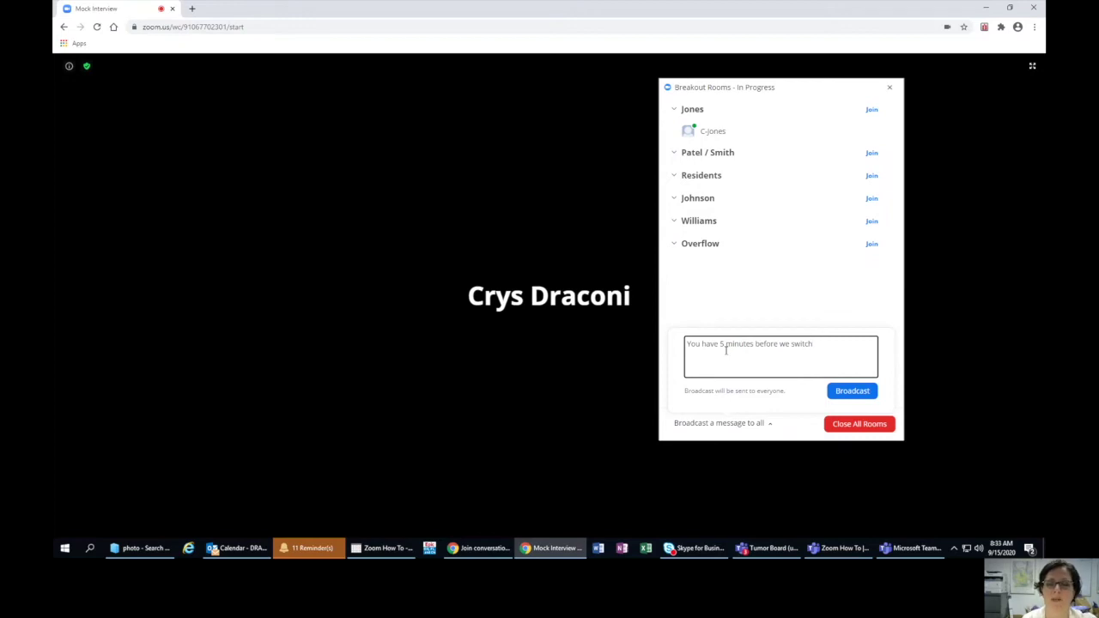
{"action": "type", "text": ". please"}
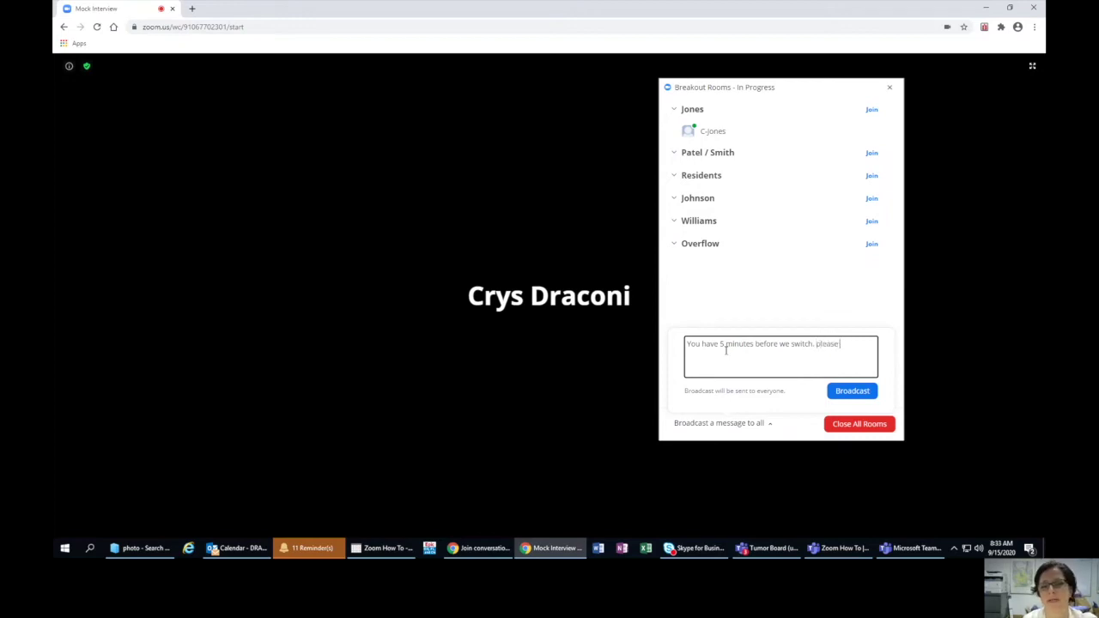
{"action": "type", "text": " finish your"}
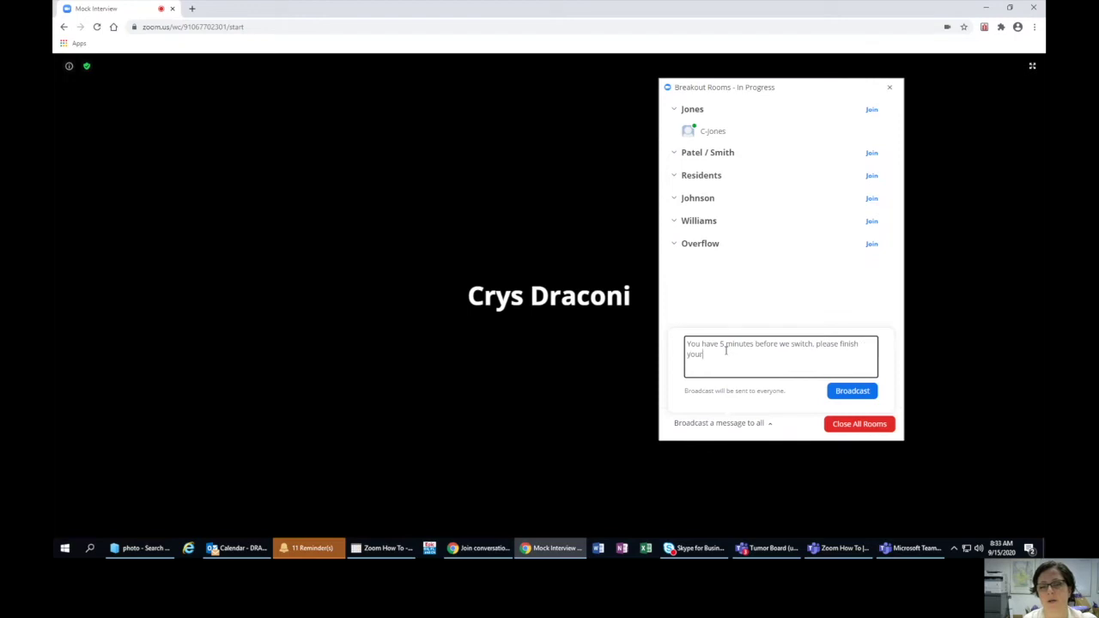
{"action": "type", "text": " conversations."}
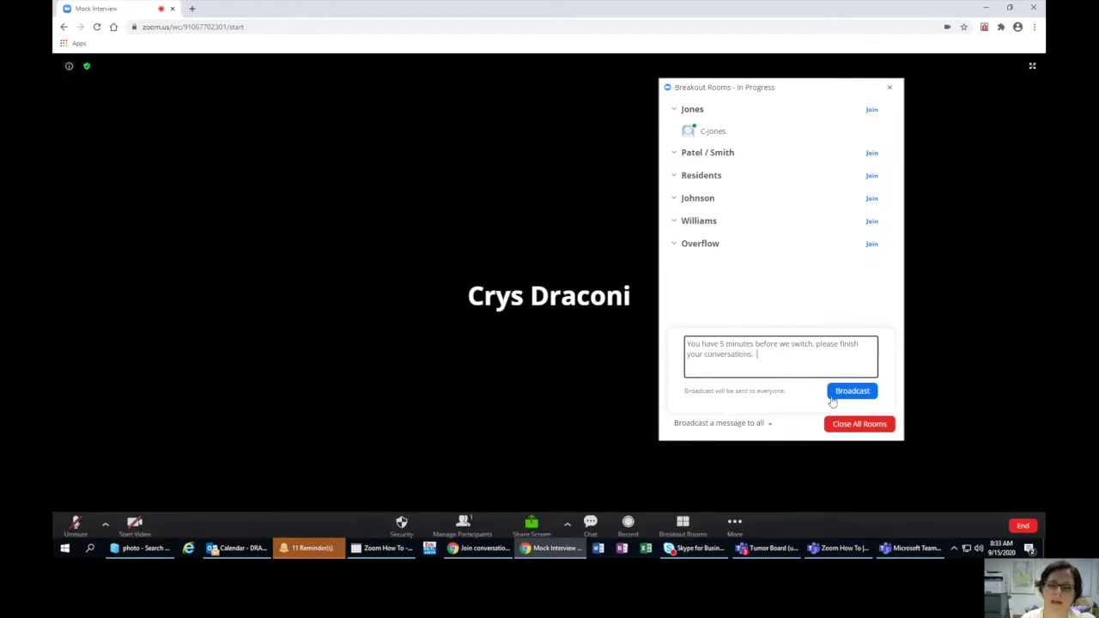
{"action": "left_click", "coordinate": [850, 392]}
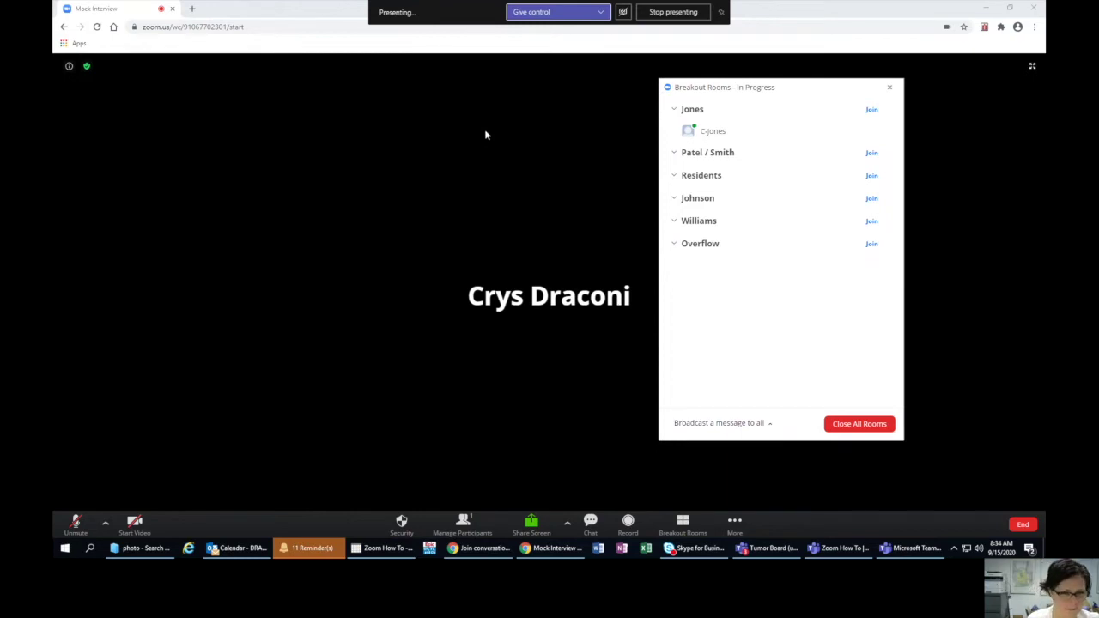
- Broadcast to all rooms: "It is time to switch. Candidates return to the main room, faculty / trainees stay in your rooms."
{"action": "left_click", "coordinate": [729, 423]}
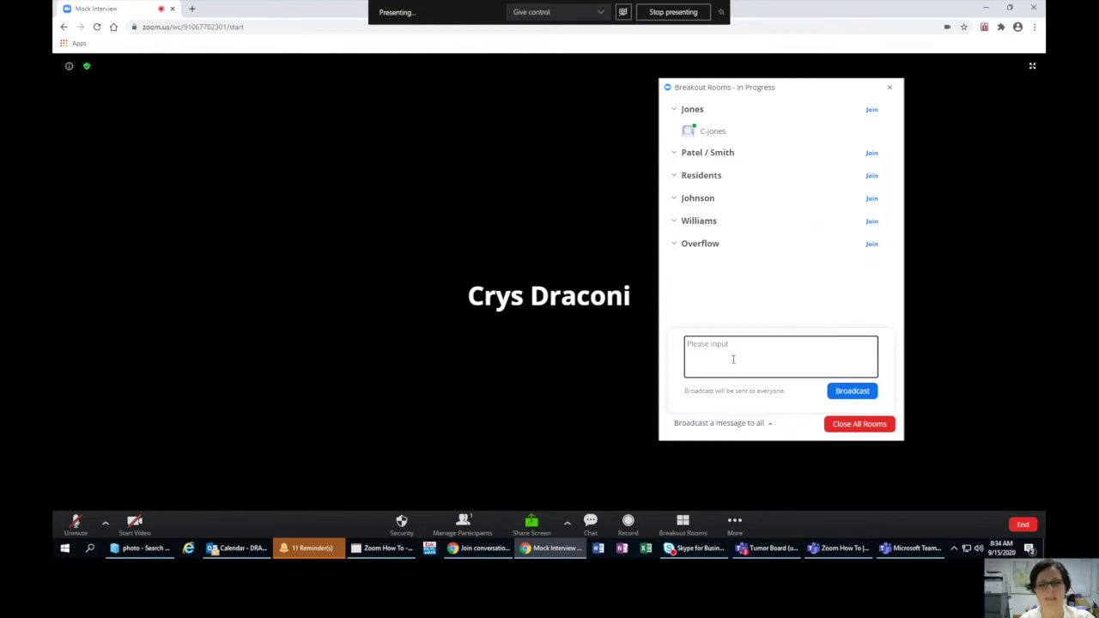
{"action": "type", "text": "It is time to sw"}
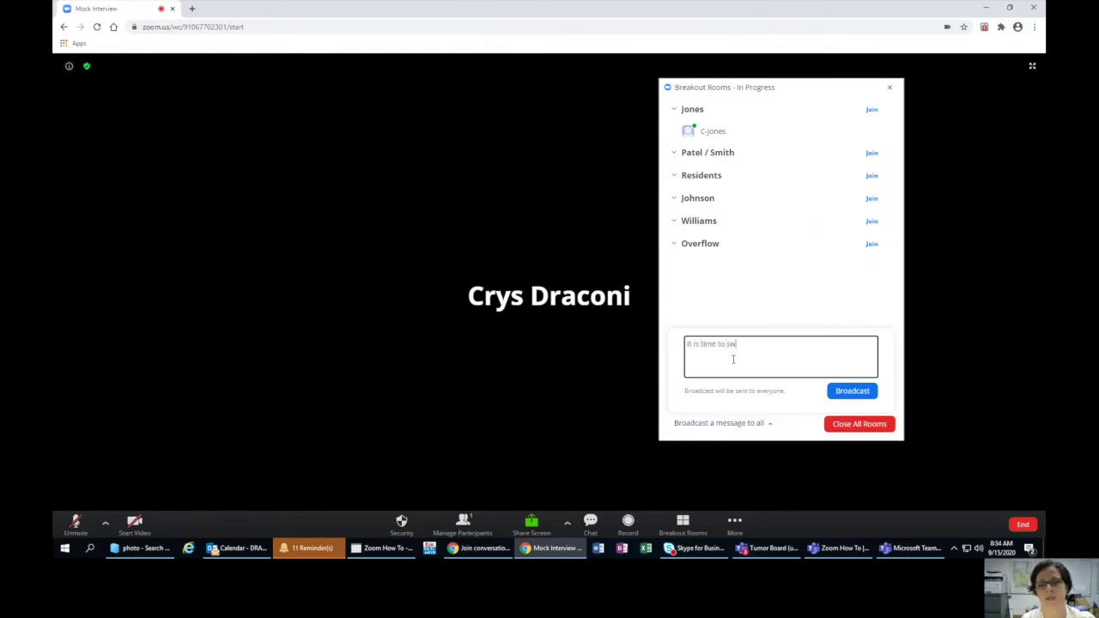
{"action": "type", "text": "itch.  Candidat"}
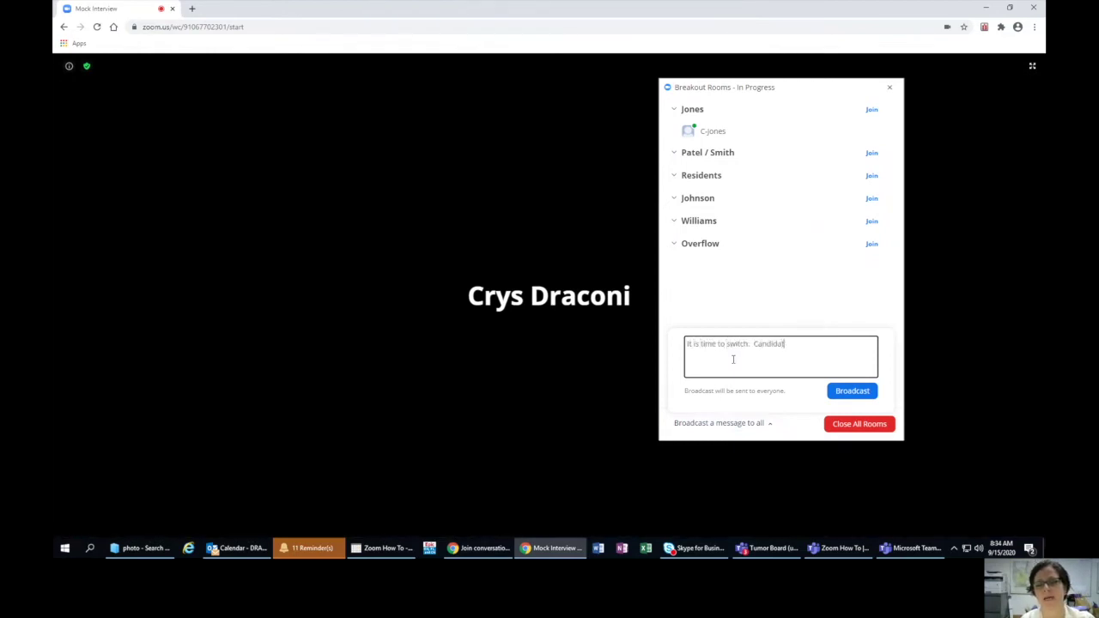
{"action": "type", "text": "es return to the main"}
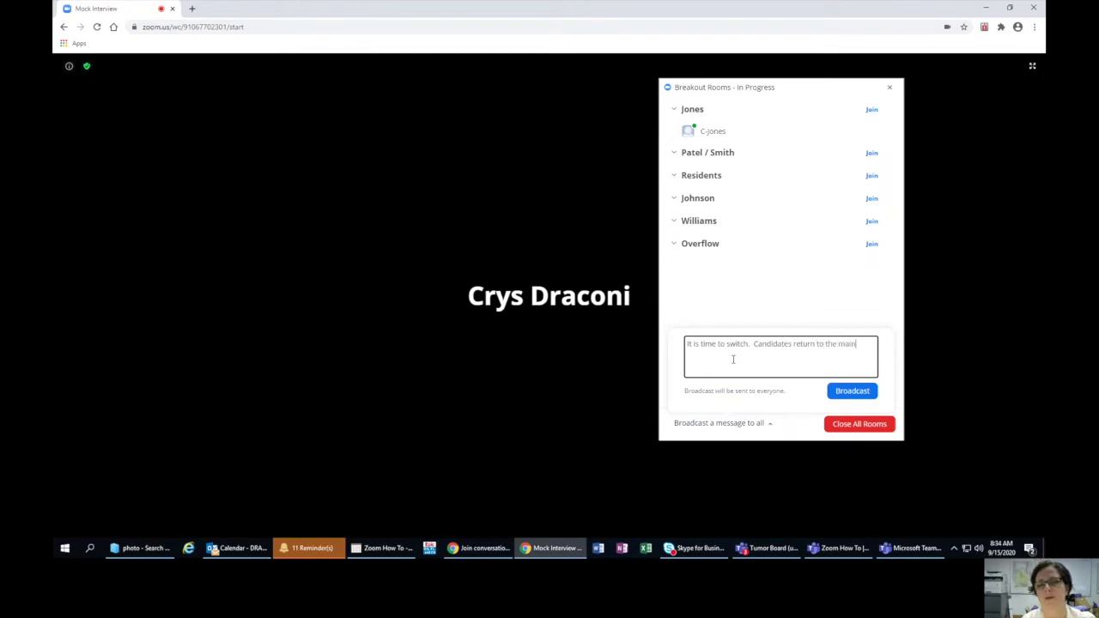
{"action": "type", "text": " room. faculty"}
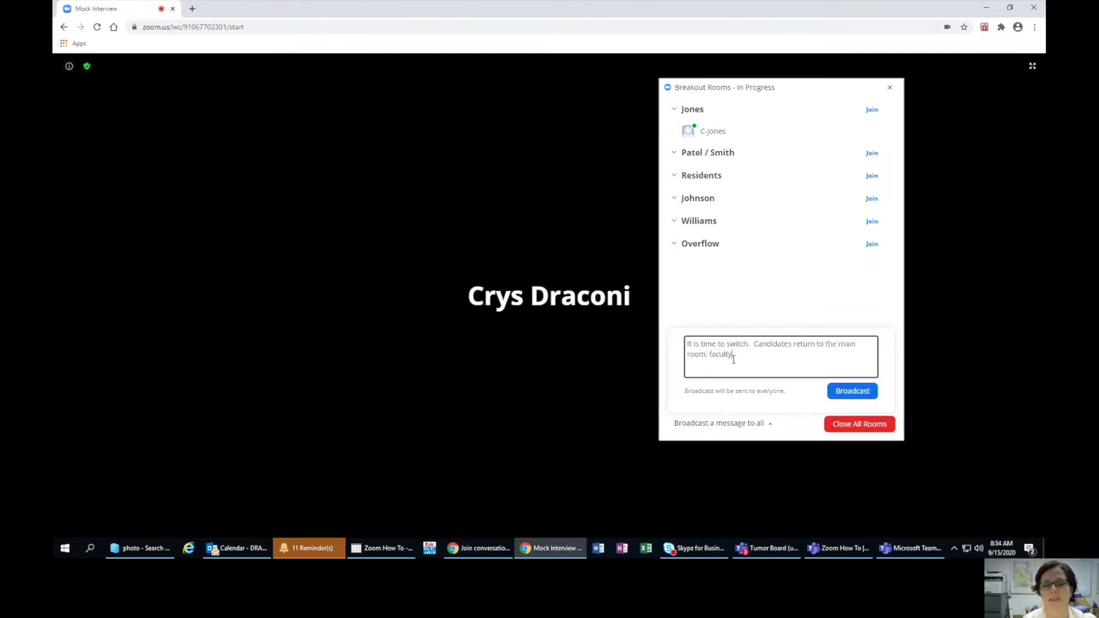
{"action": "type", "text": " / trainees"}
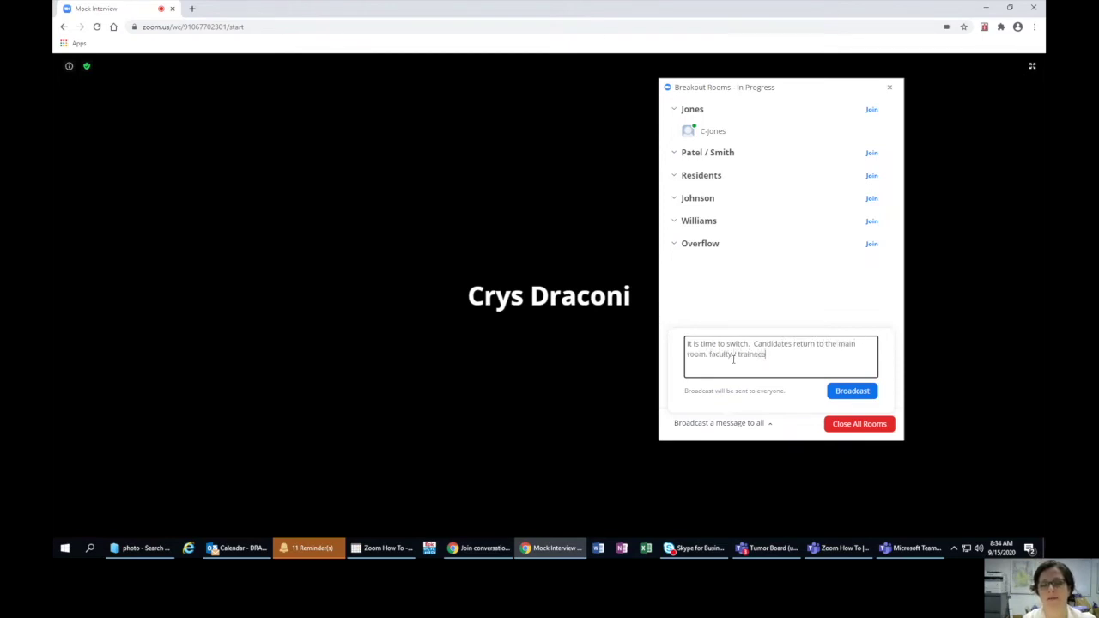
{"action": "type", "text": " stay in"}
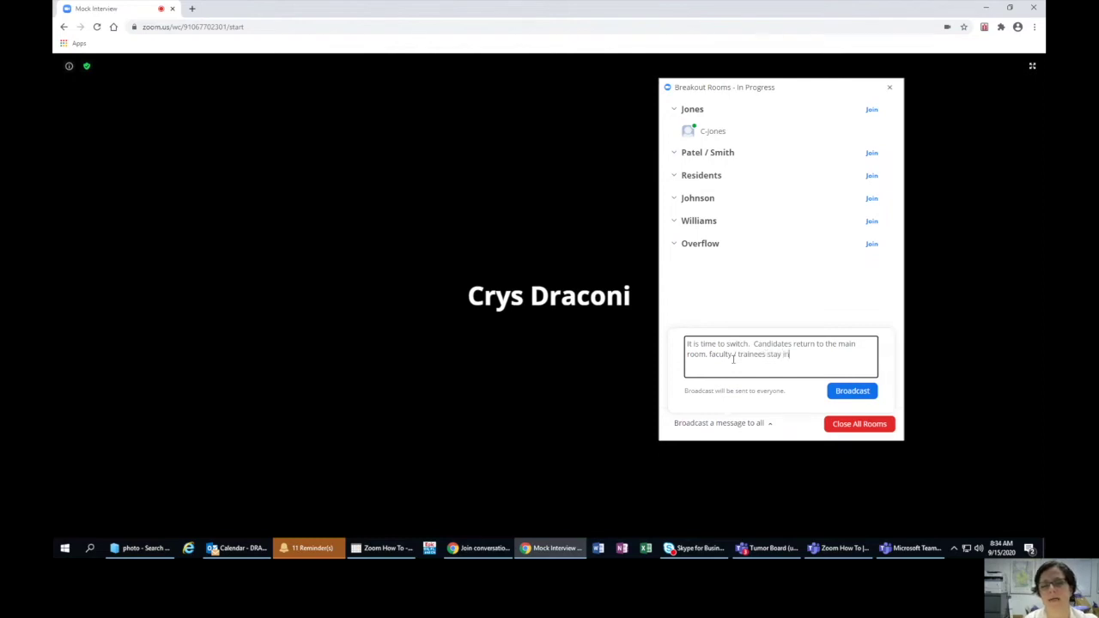
{"action": "type", "text": " your rooms."}
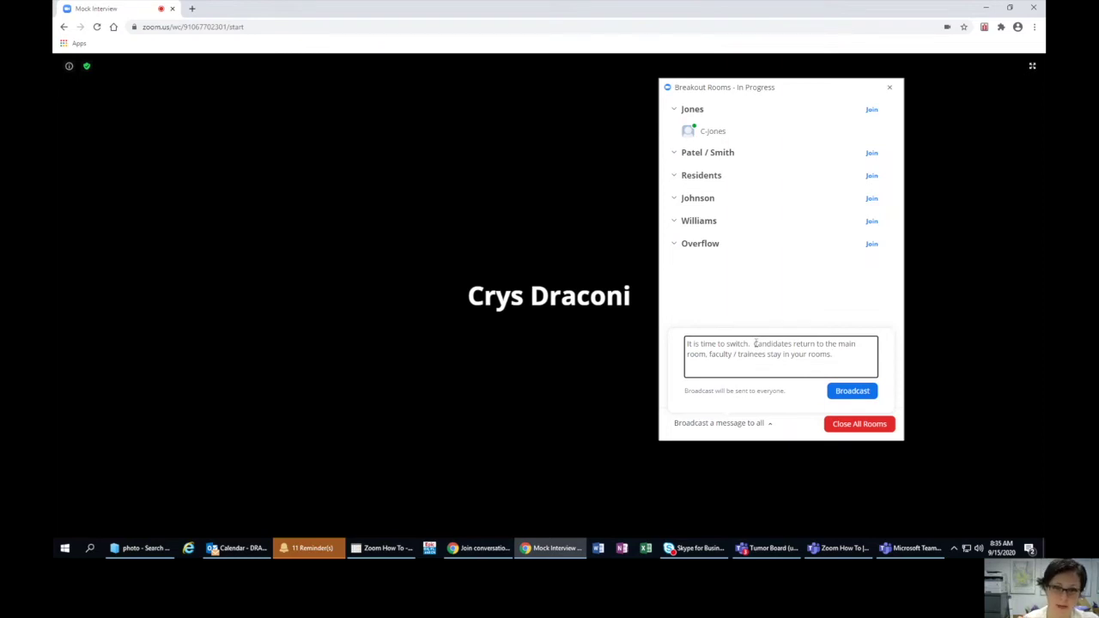
{"action": "left_click", "coordinate": [838, 392]}
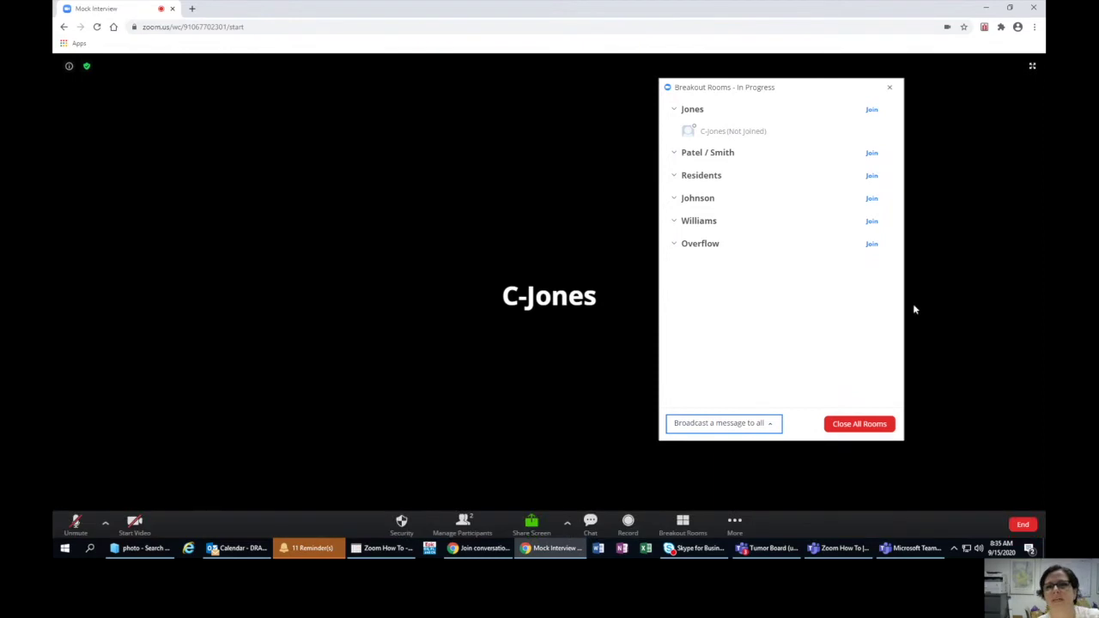
- Show the meeting's participants list and reposition the Breakout Rooms window beside it so that both can be read
{"action": "left_click_drag", "start_coordinate": [830, 88], "coordinate": [846, 138]}
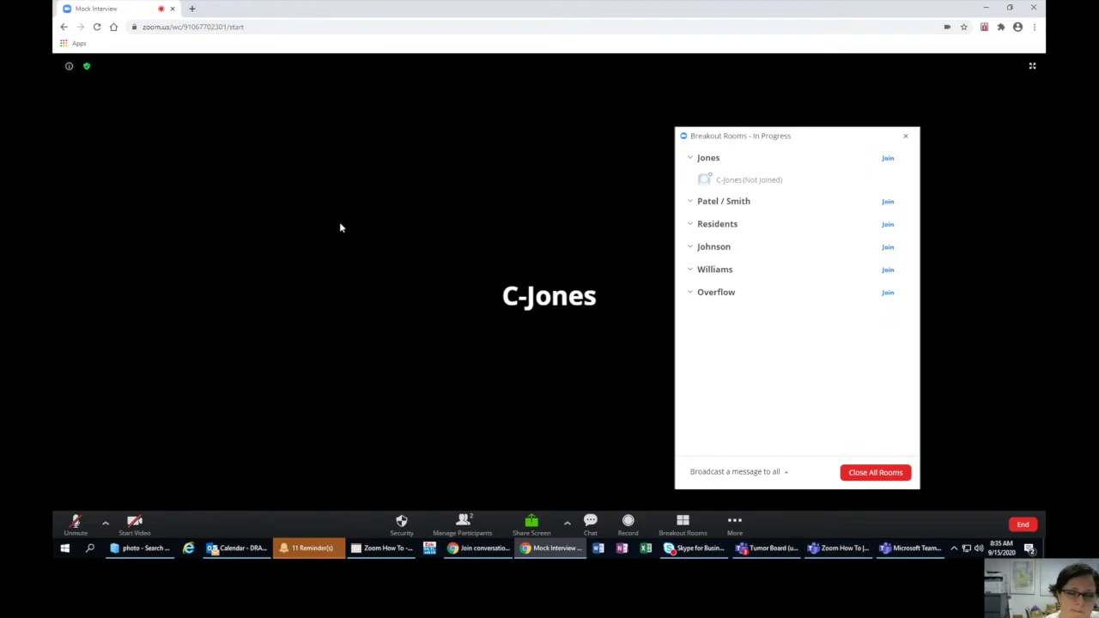
{"action": "left_click", "coordinate": [461, 526]}
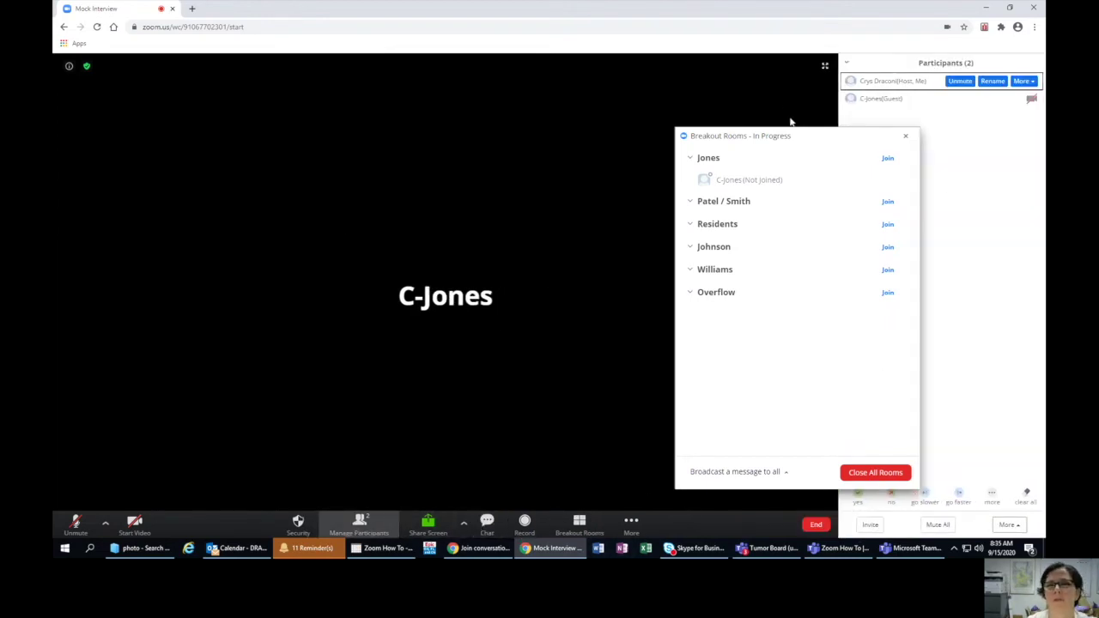
{"action": "left_click_drag", "start_coordinate": [786, 134], "coordinate": [698, 138]}
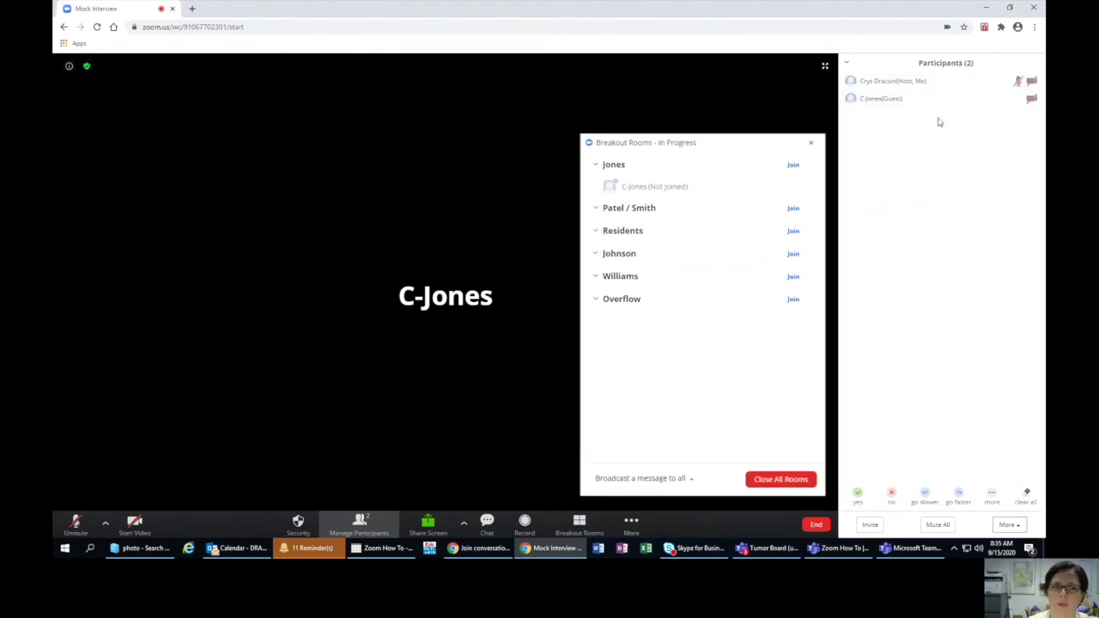
{"action": "left_click_drag", "start_coordinate": [687, 140], "coordinate": [689, 129]}
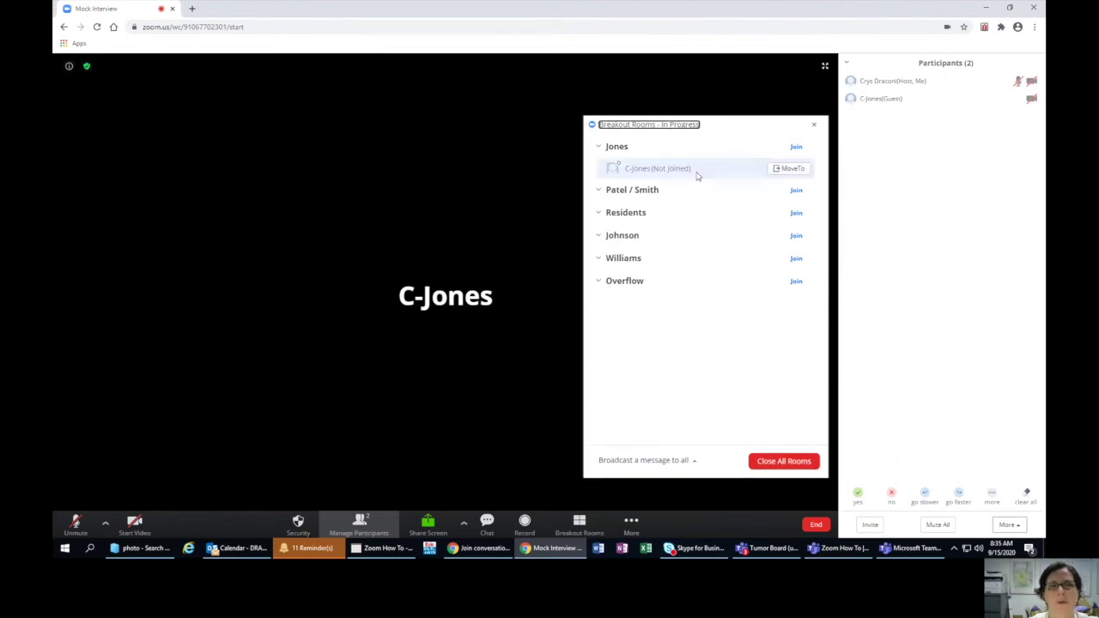
- Reassign the returned candidate from the first breakout room to the second one listed, and shift the Breakout Rooms window over the participants list
{"action": "mouse_move", "coordinate": [642, 176]}
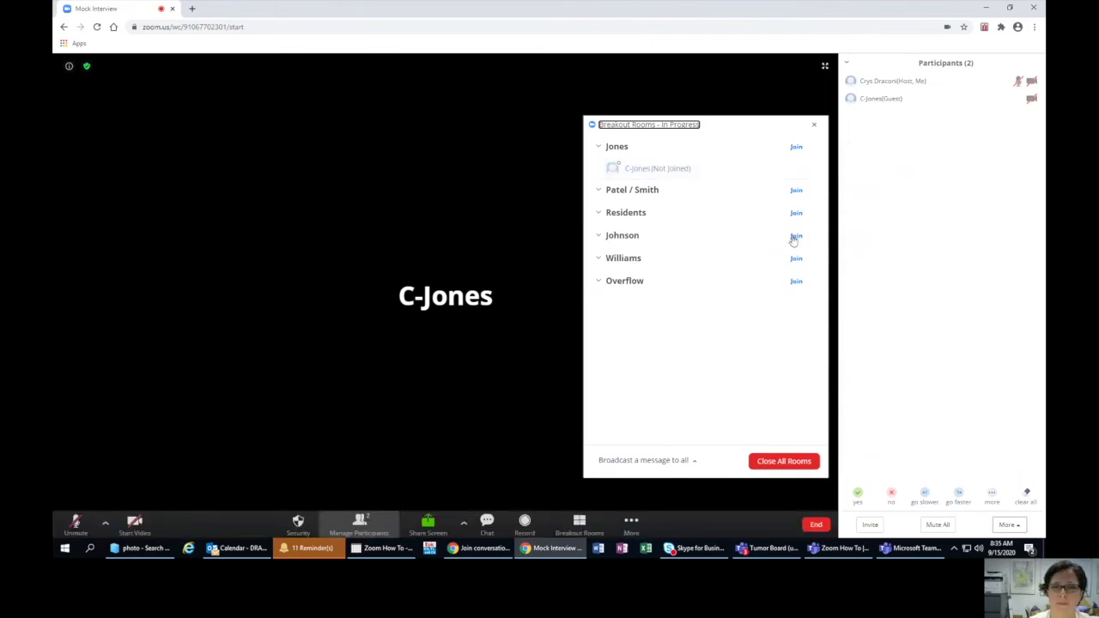
{"action": "mouse_move", "coordinate": [673, 167]}
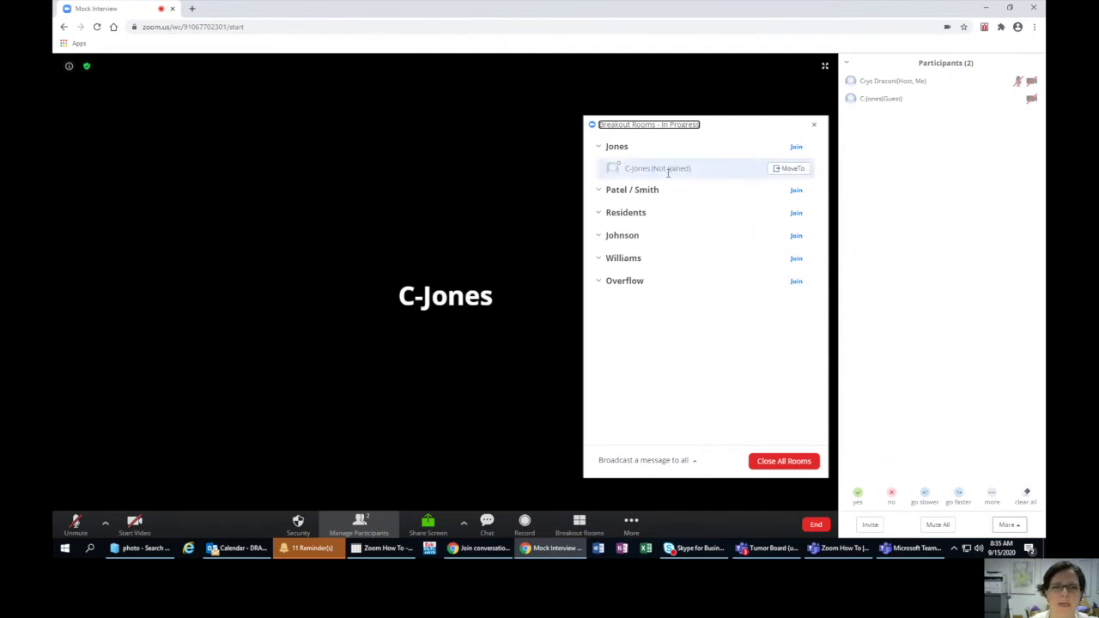
{"action": "left_click", "coordinate": [790, 170]}
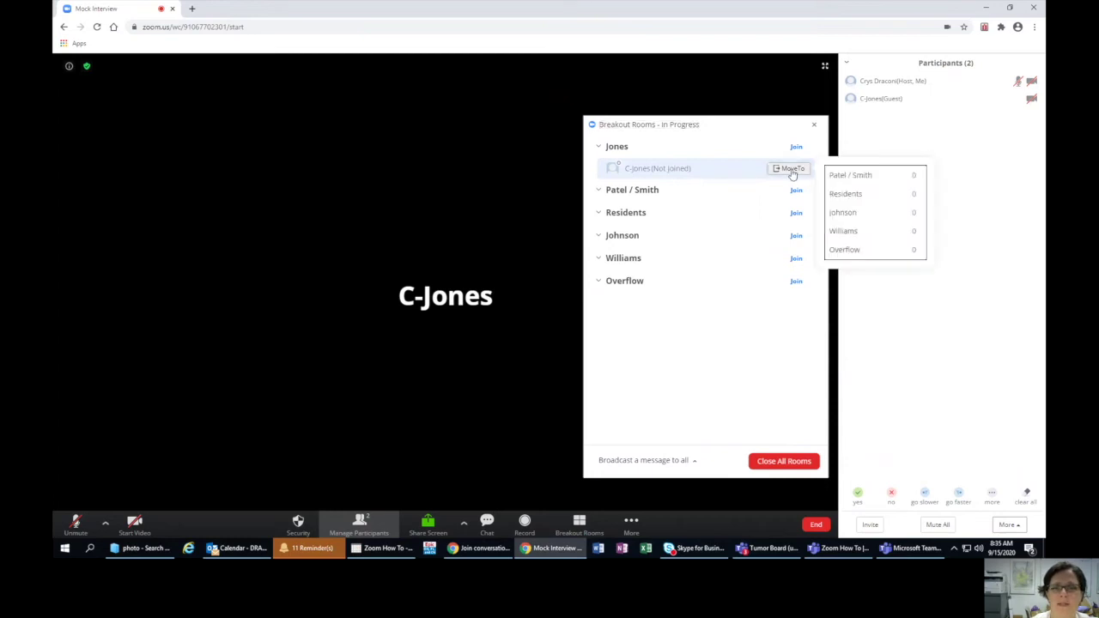
{"action": "left_click", "coordinate": [856, 177]}
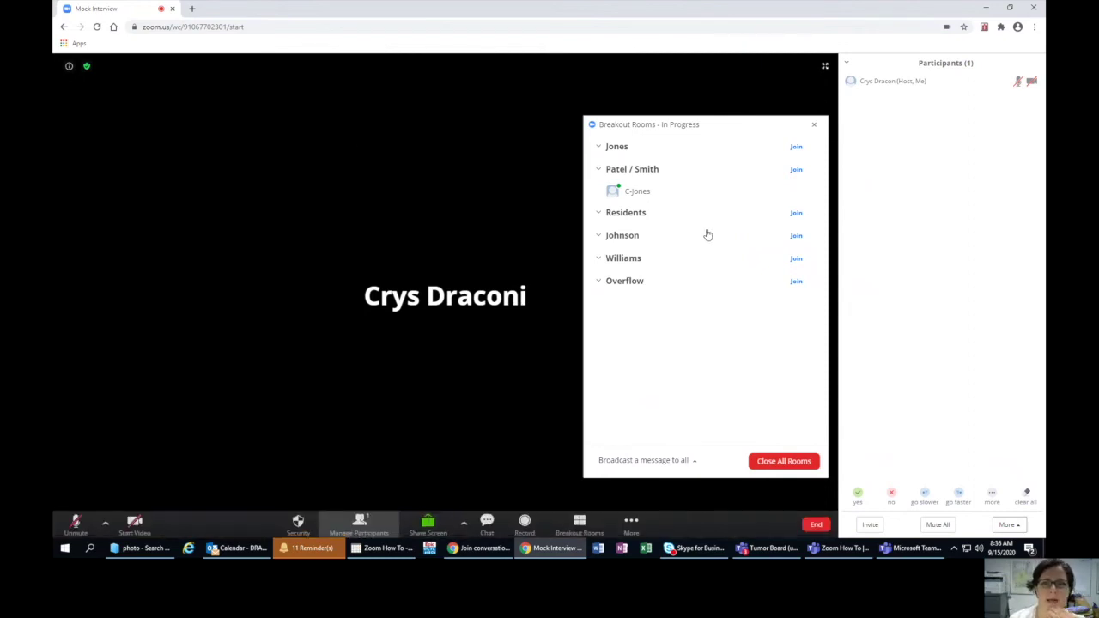
{"action": "left_click", "coordinate": [687, 129]}
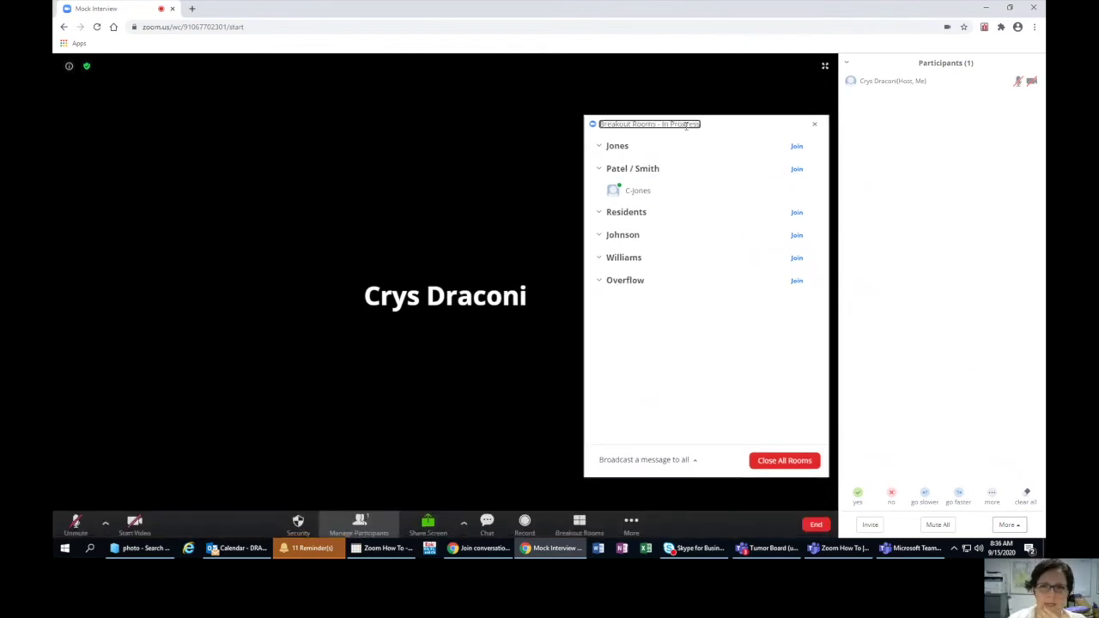
{"action": "left_click_drag", "start_coordinate": [723, 127], "coordinate": [891, 101]}
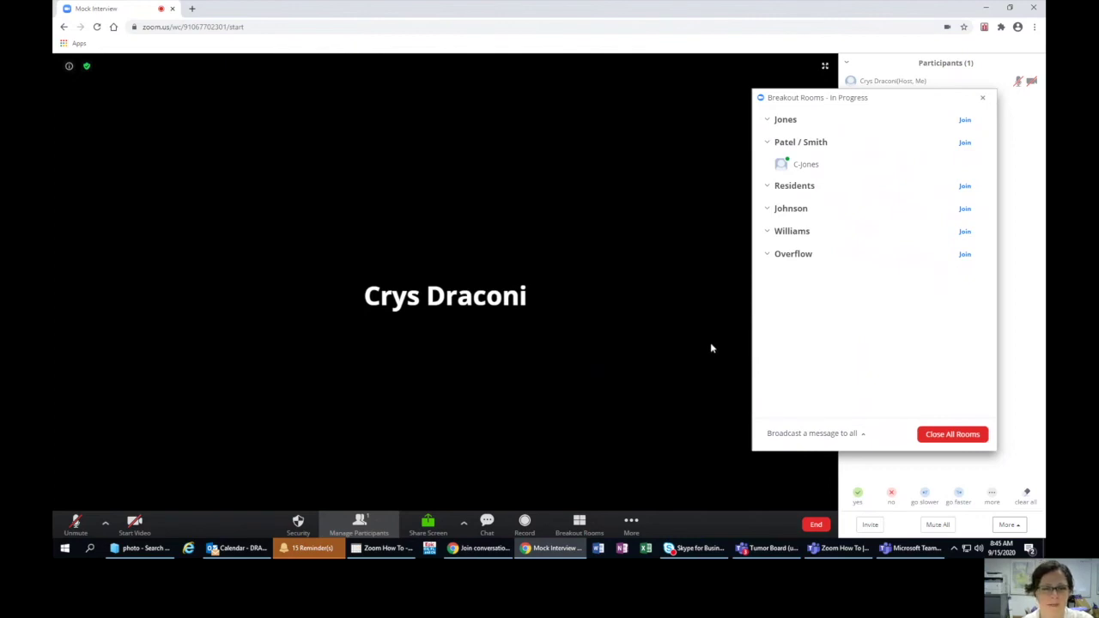
- Broadcast the message "Interviews have now concluded. Everyone please return to the main room" to all breakout rooms
{"action": "left_click", "coordinate": [824, 434]}
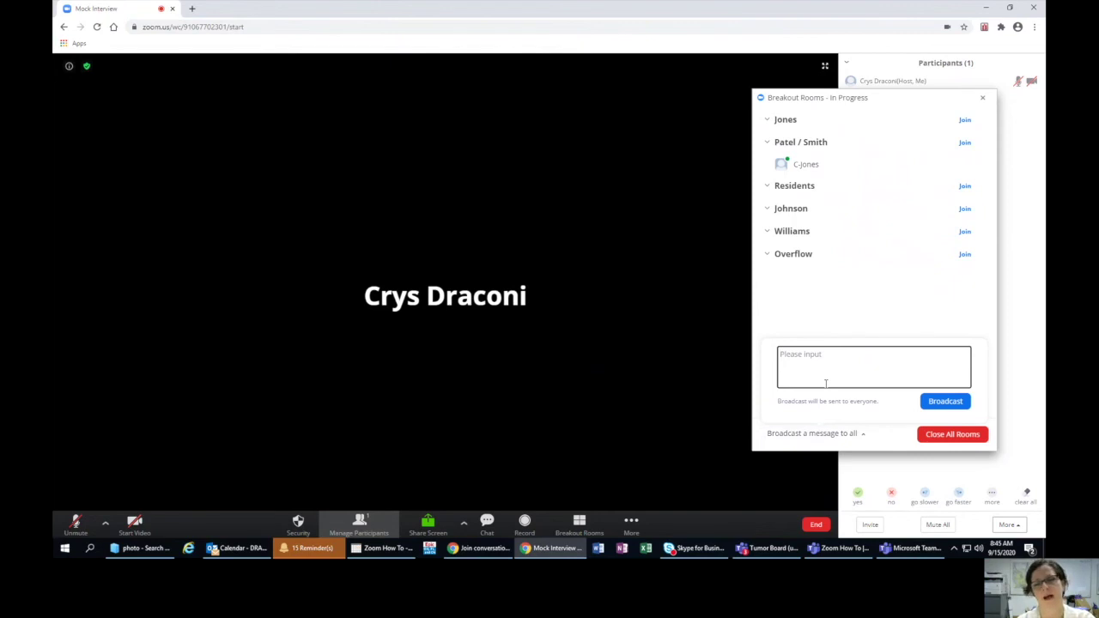
{"action": "type", "text": "Intervie"}
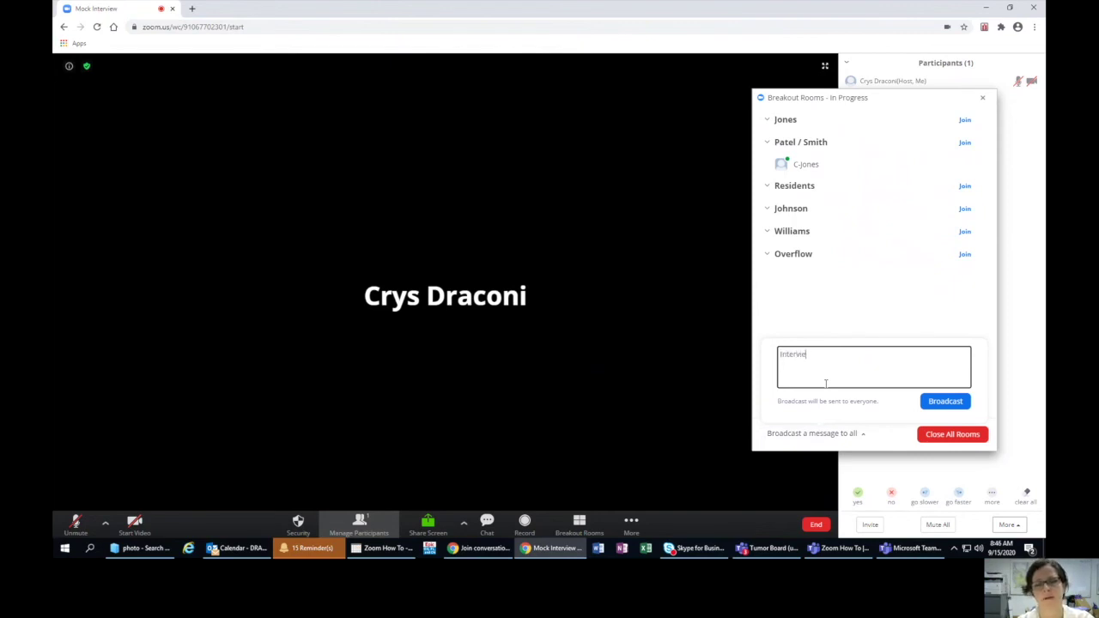
{"action": "type", "text": "ws have now con"}
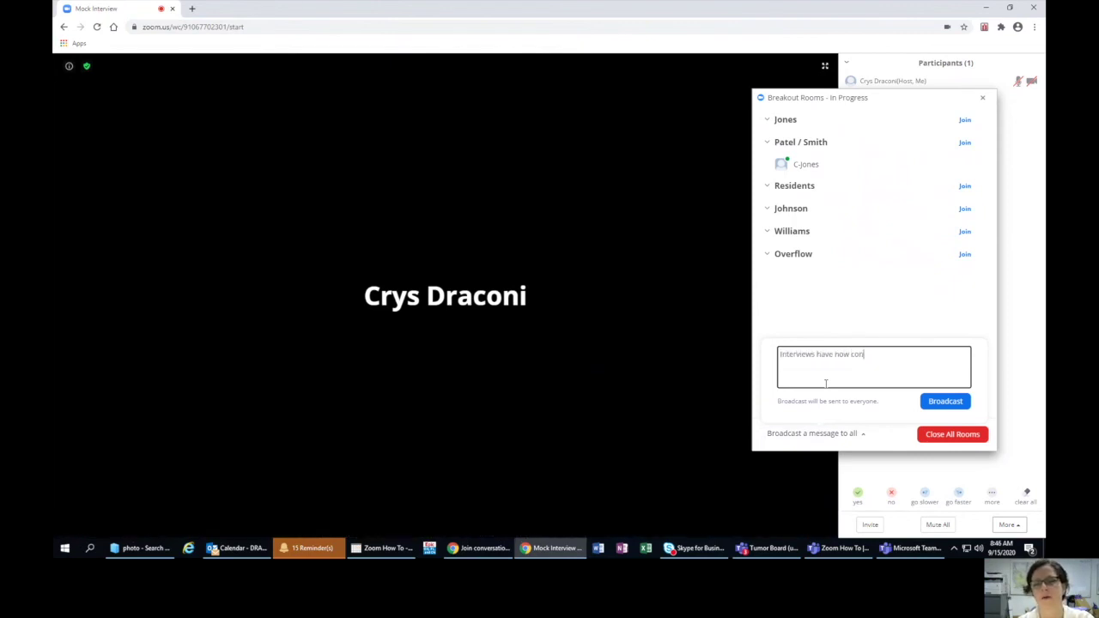
{"action": "type", "text": "cluded.  Ev"}
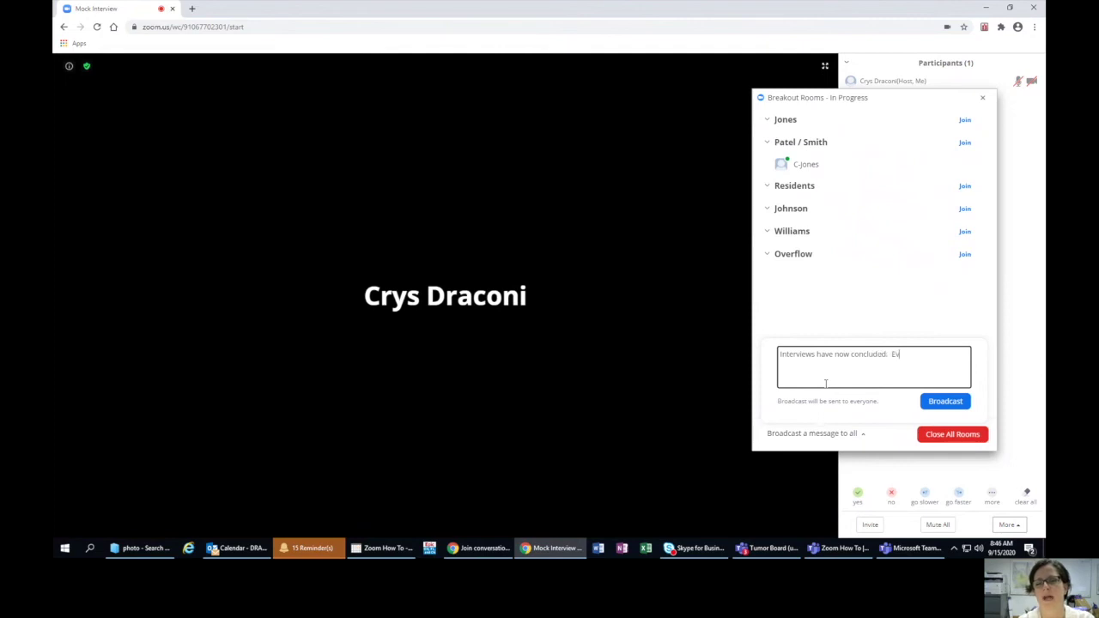
{"action": "type", "text": "eryone please r"}
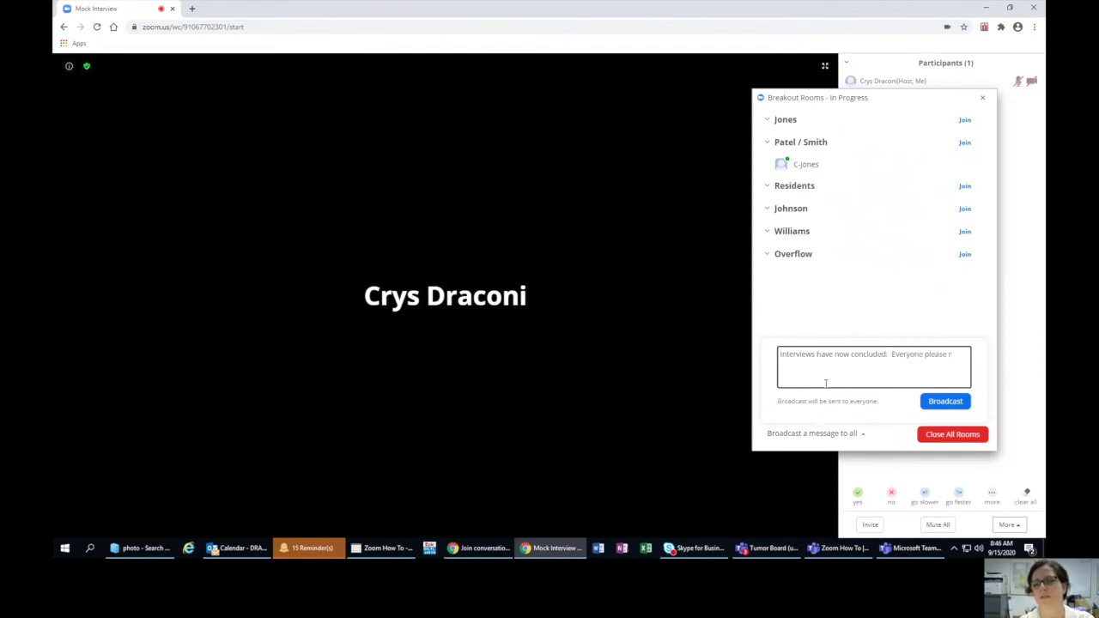
{"action": "type", "text": "eturn ot"}
{"action": "key", "text": "BackSpace"}
{"action": "key", "text": "BackSpace"}
{"action": "type", "text": "to"}
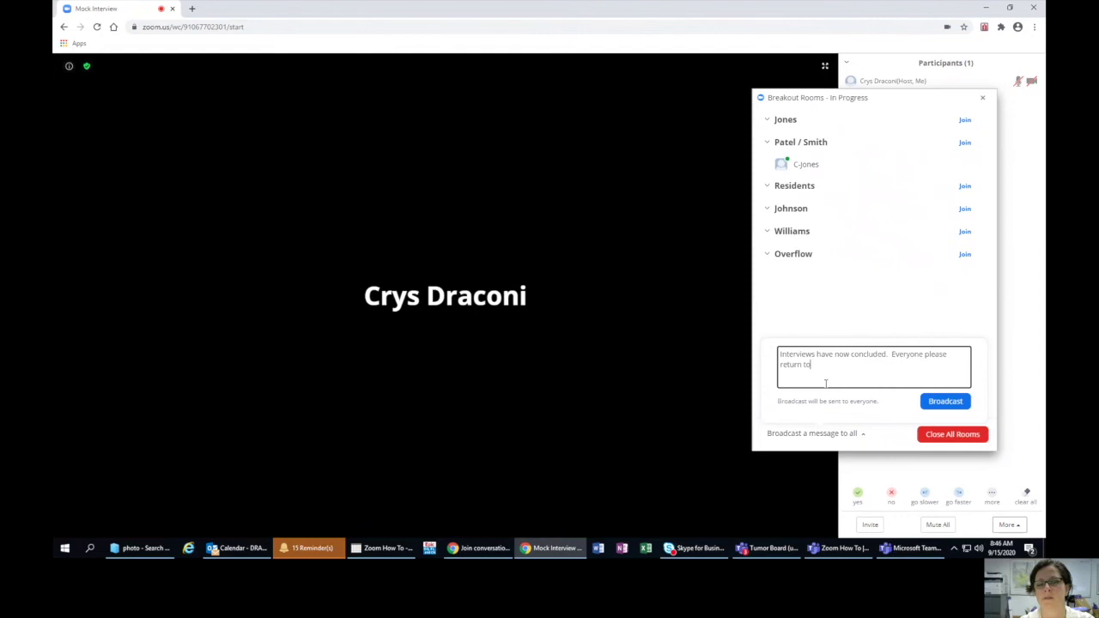
{"action": "type", "text": " the main room"}
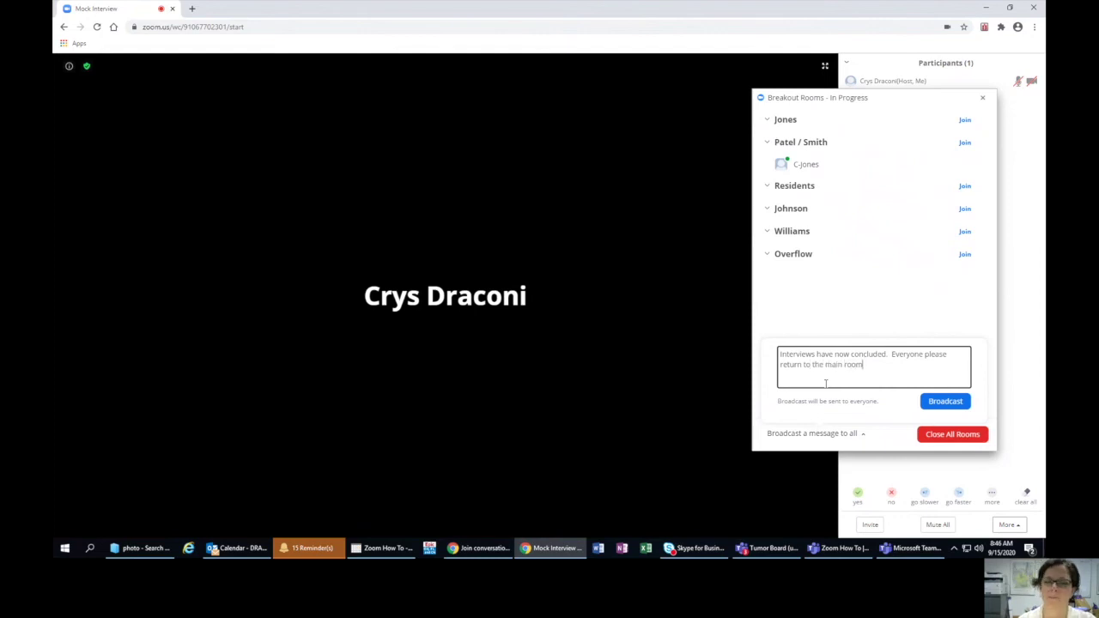
{"action": "left_click", "coordinate": [944, 401]}
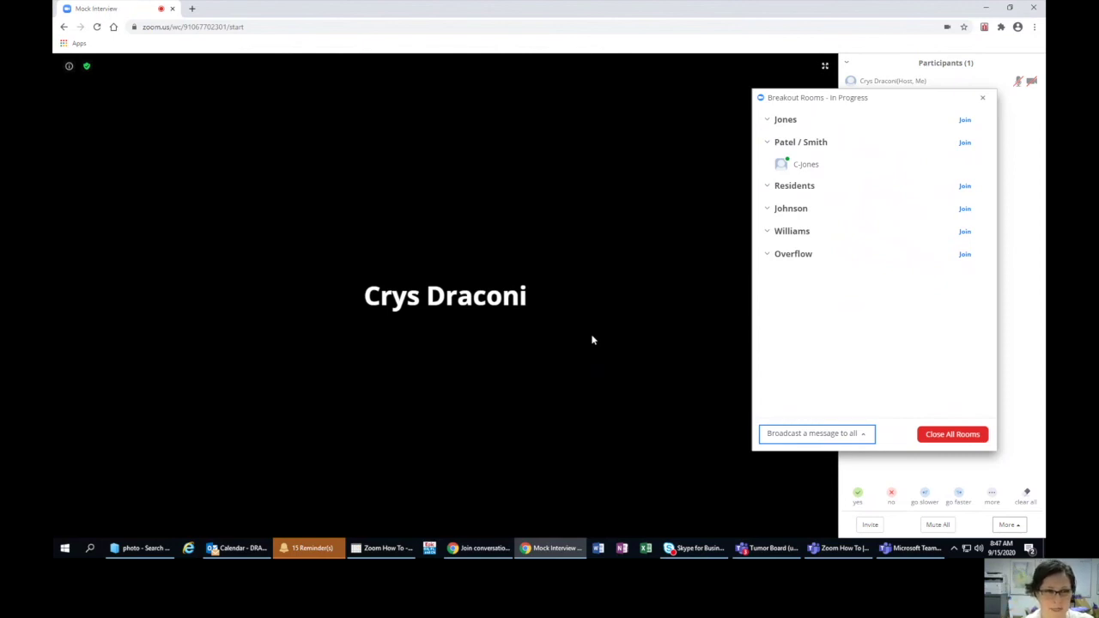
- Close all breakout rooms and move the Breakout Rooms window clear of the names in the participants list
{"action": "mouse_move", "coordinate": [611, 324]}
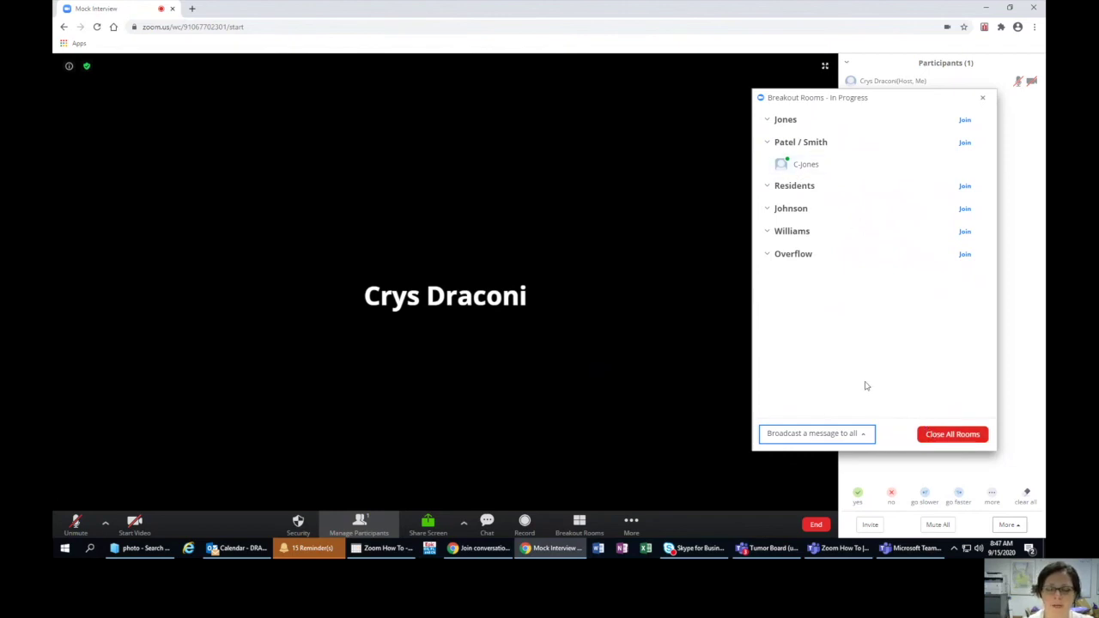
{"action": "left_click", "coordinate": [927, 435]}
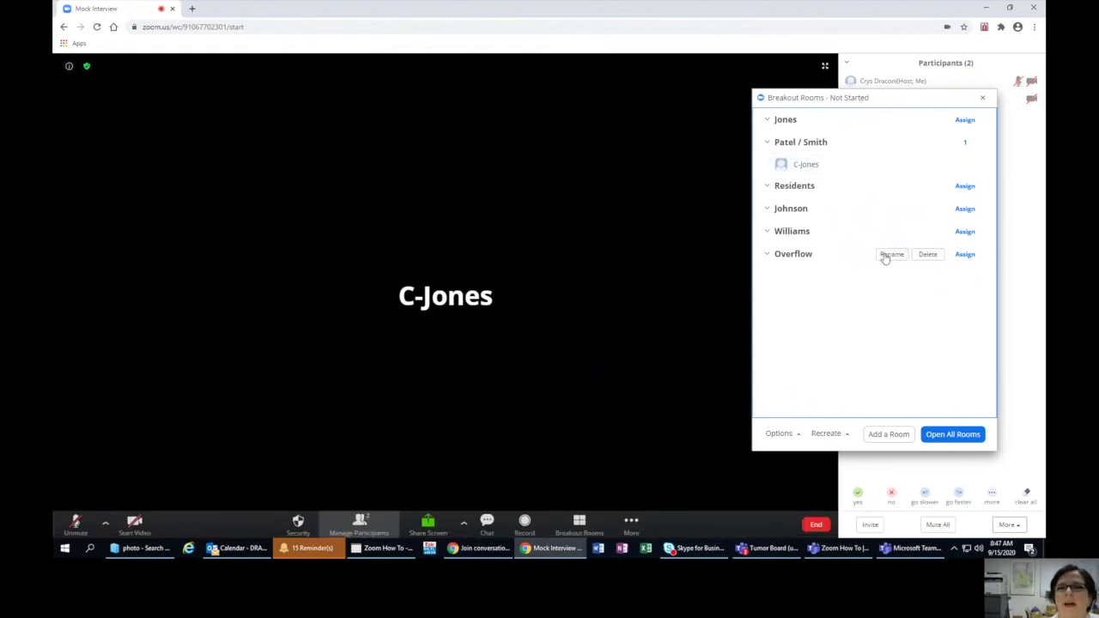
{"action": "mouse_move", "coordinate": [930, 147]}
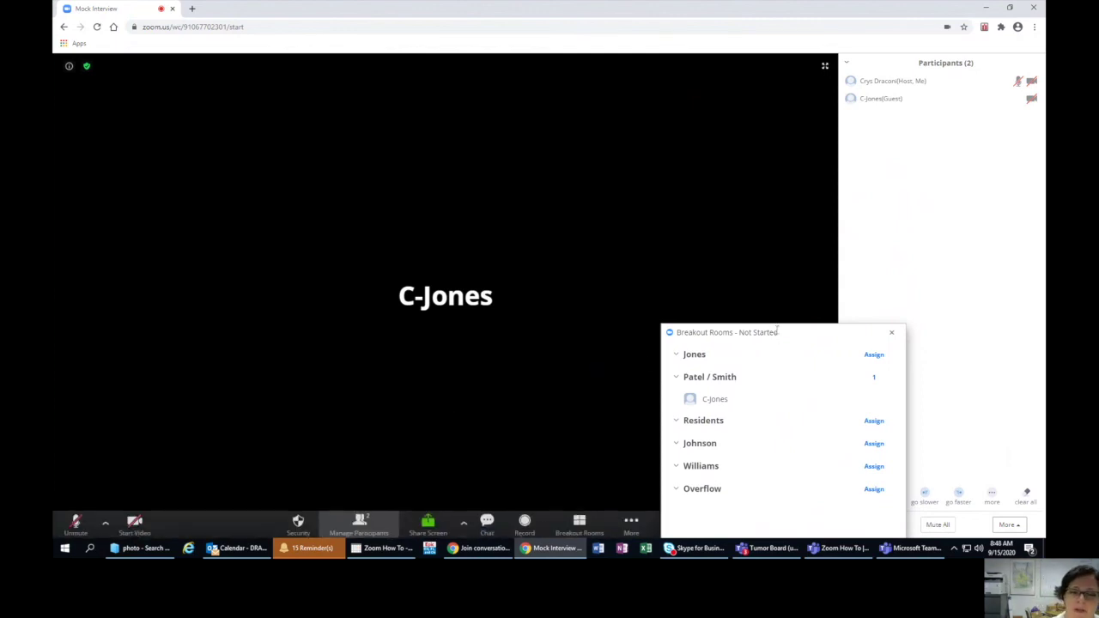
{"action": "left_click_drag", "start_coordinate": [817, 338], "coordinate": [931, 156]}
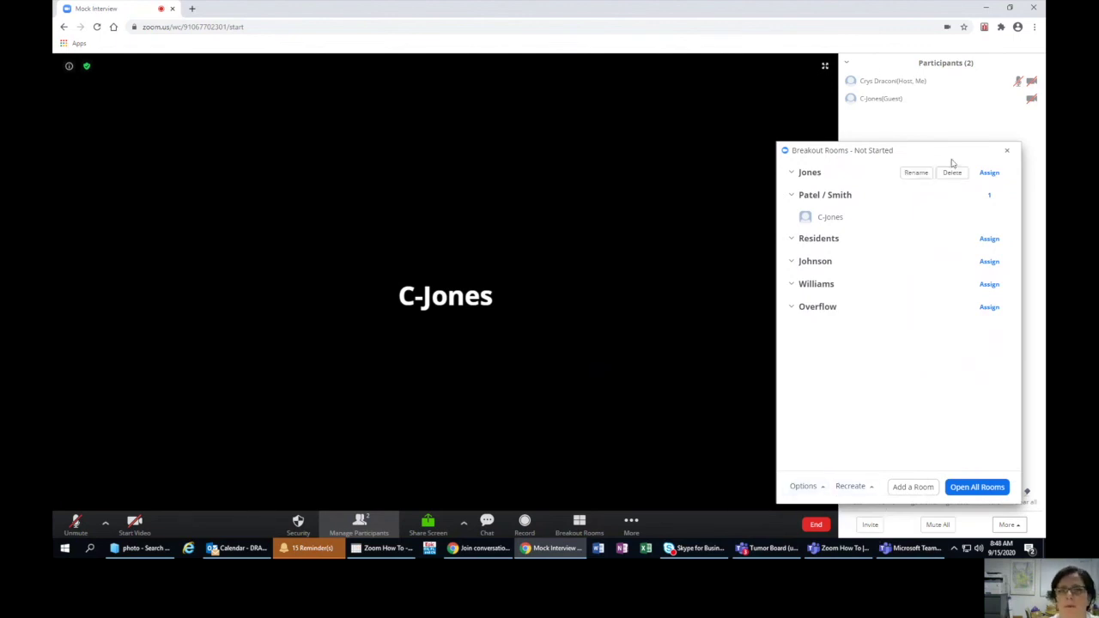
{"action": "left_click_drag", "start_coordinate": [947, 152], "coordinate": [894, 162]}
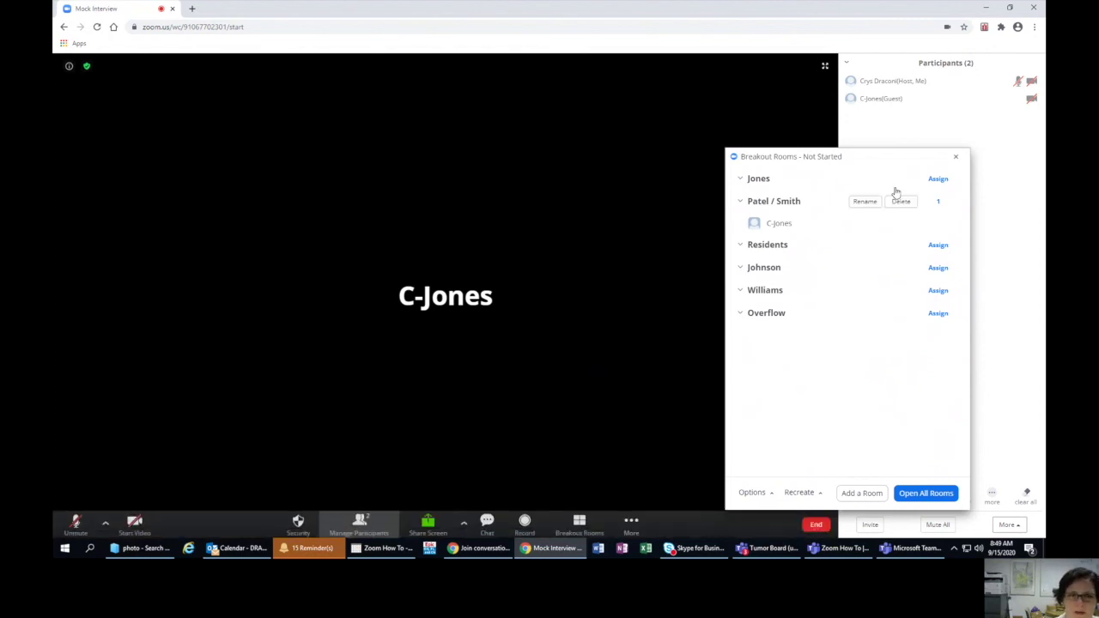
{"action": "left_click_drag", "start_coordinate": [879, 160], "coordinate": [843, 130]}
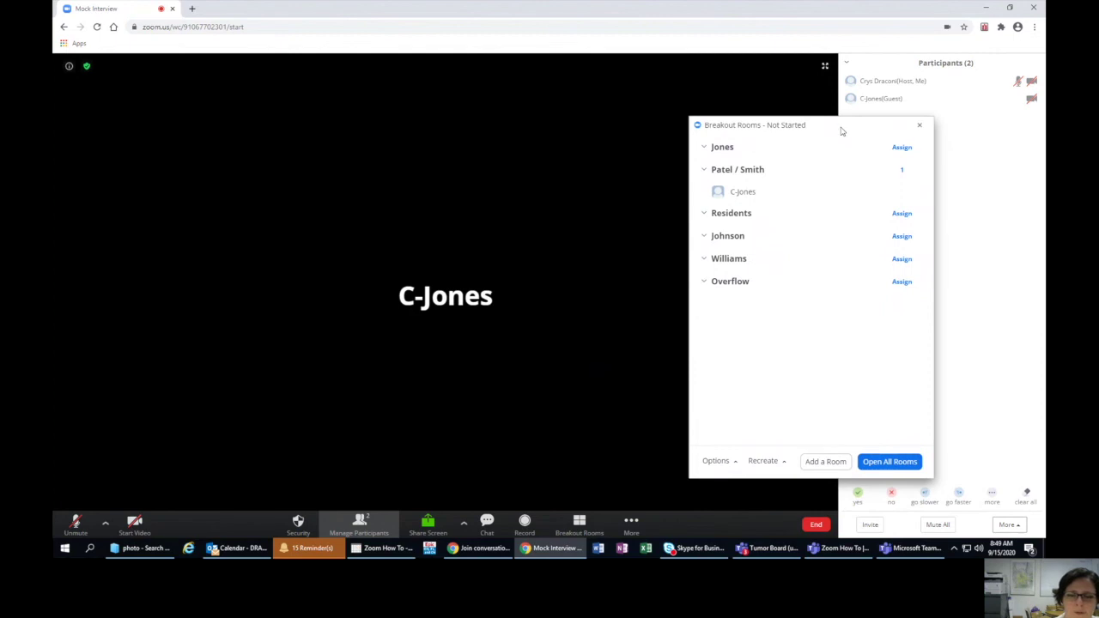
- Dismiss the Breakout Rooms window and rename the guest participant to the surname alone, without the "C-" prefix
{"action": "left_click", "coordinate": [919, 125]}
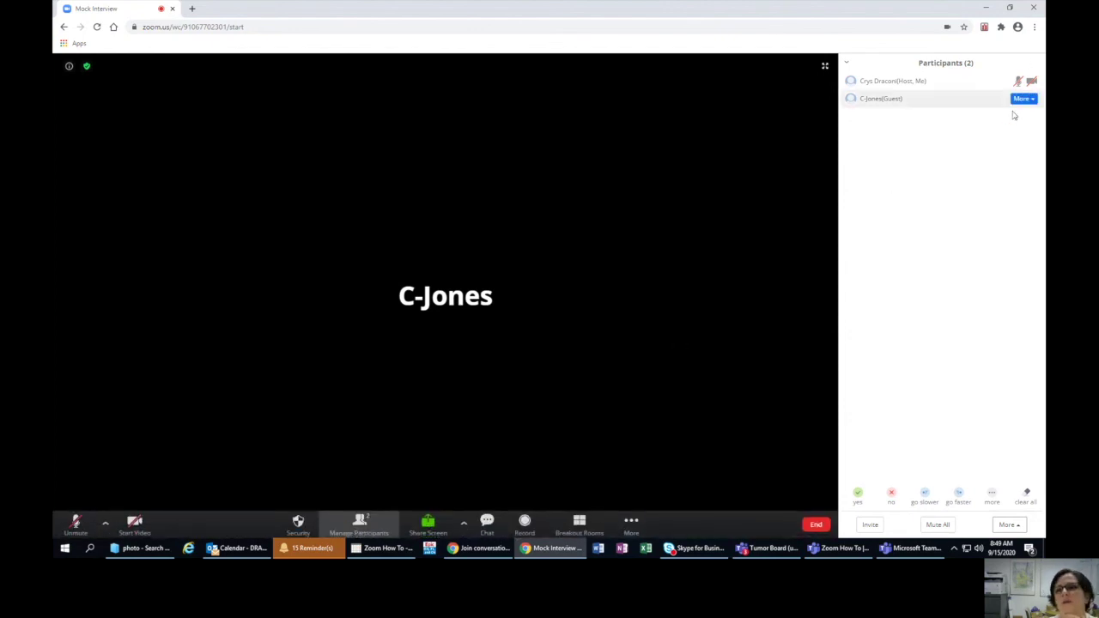
{"action": "left_click", "coordinate": [1020, 100]}
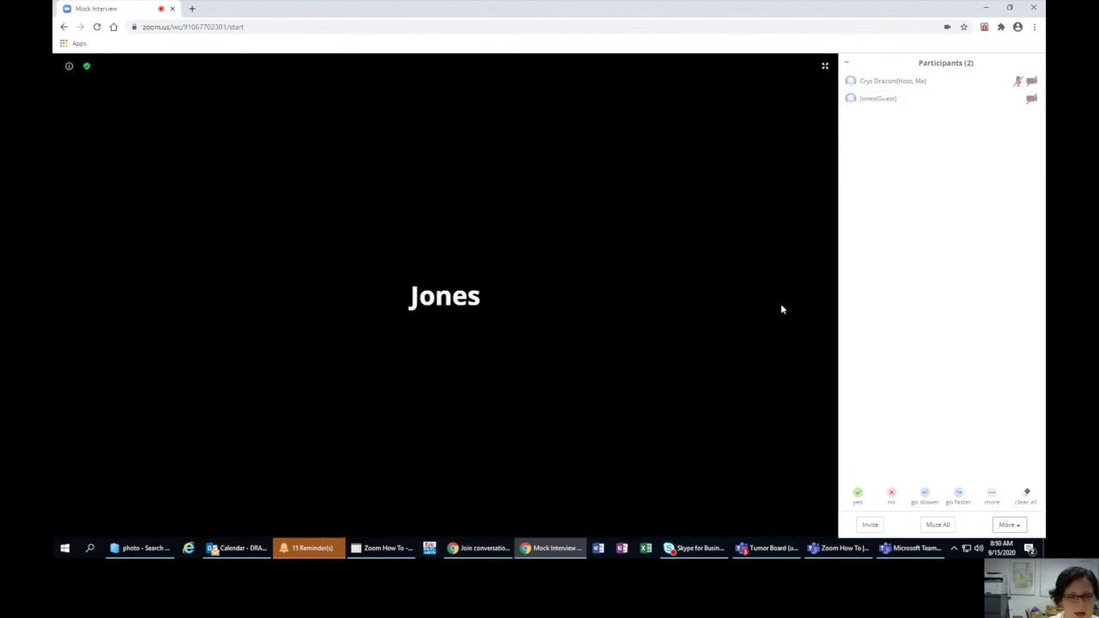